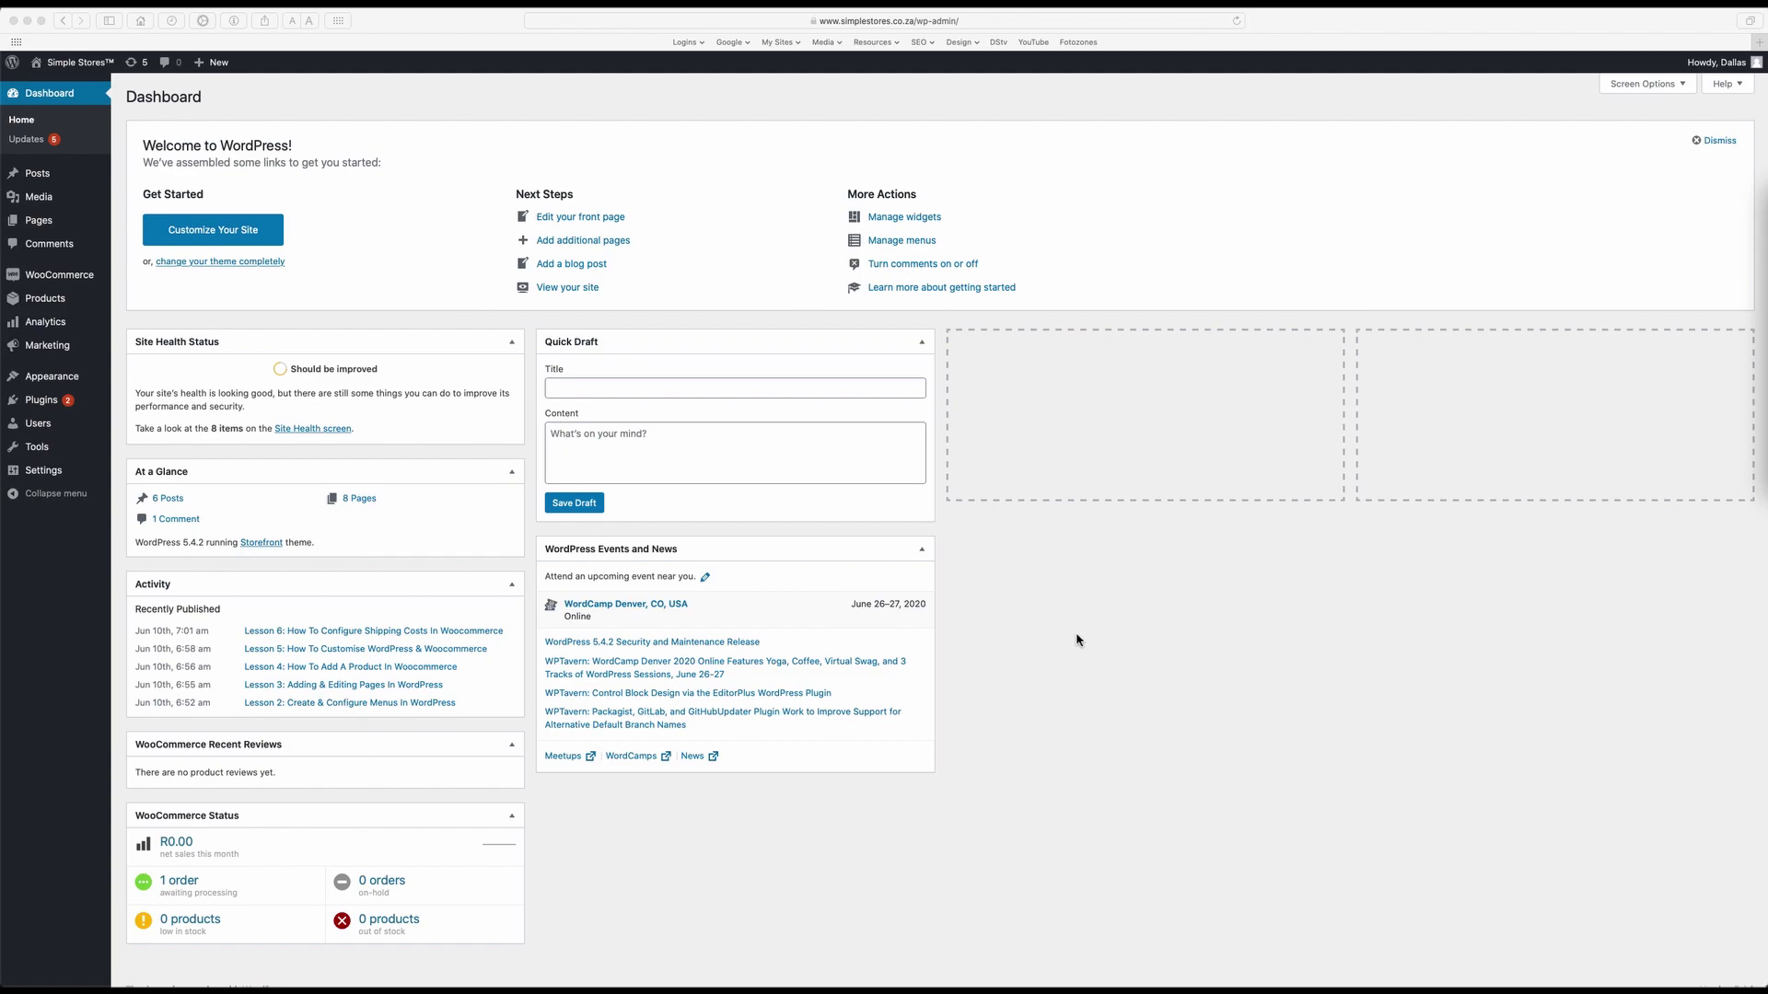
# Open the installed plugins list, view the plugin editor and go back from its direct-editing warning
pyautogui.click(45, 404)
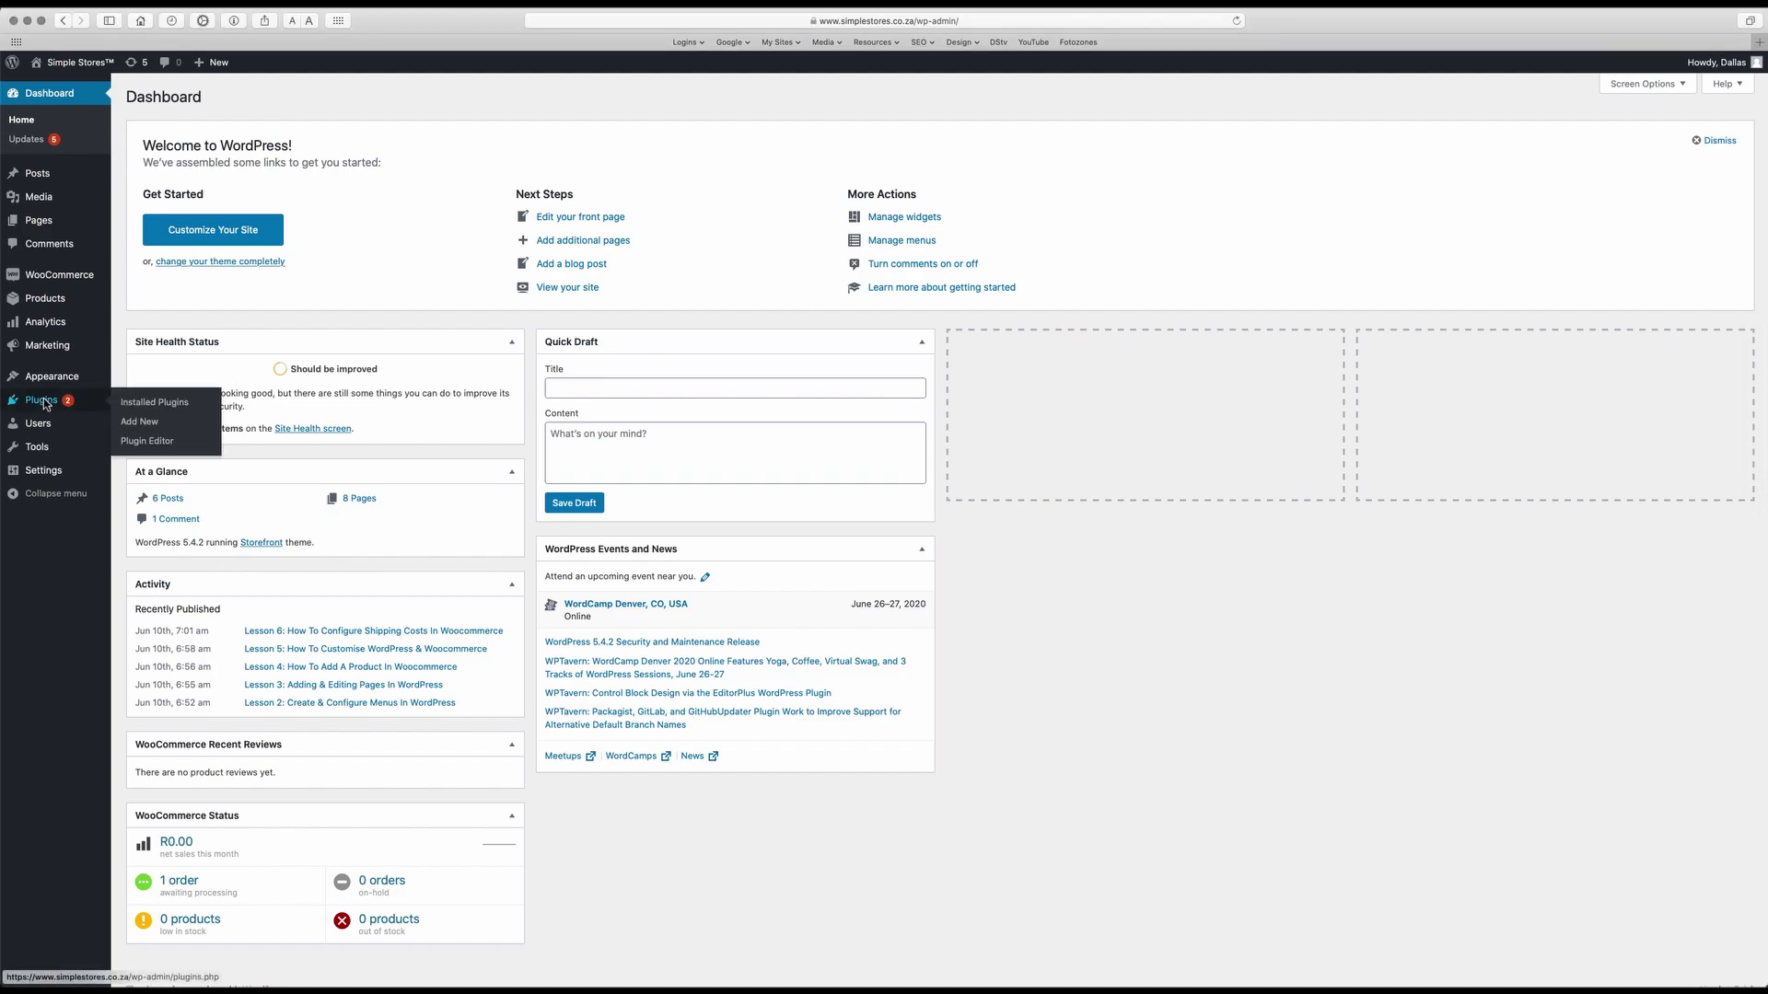
pyautogui.click(138, 406)
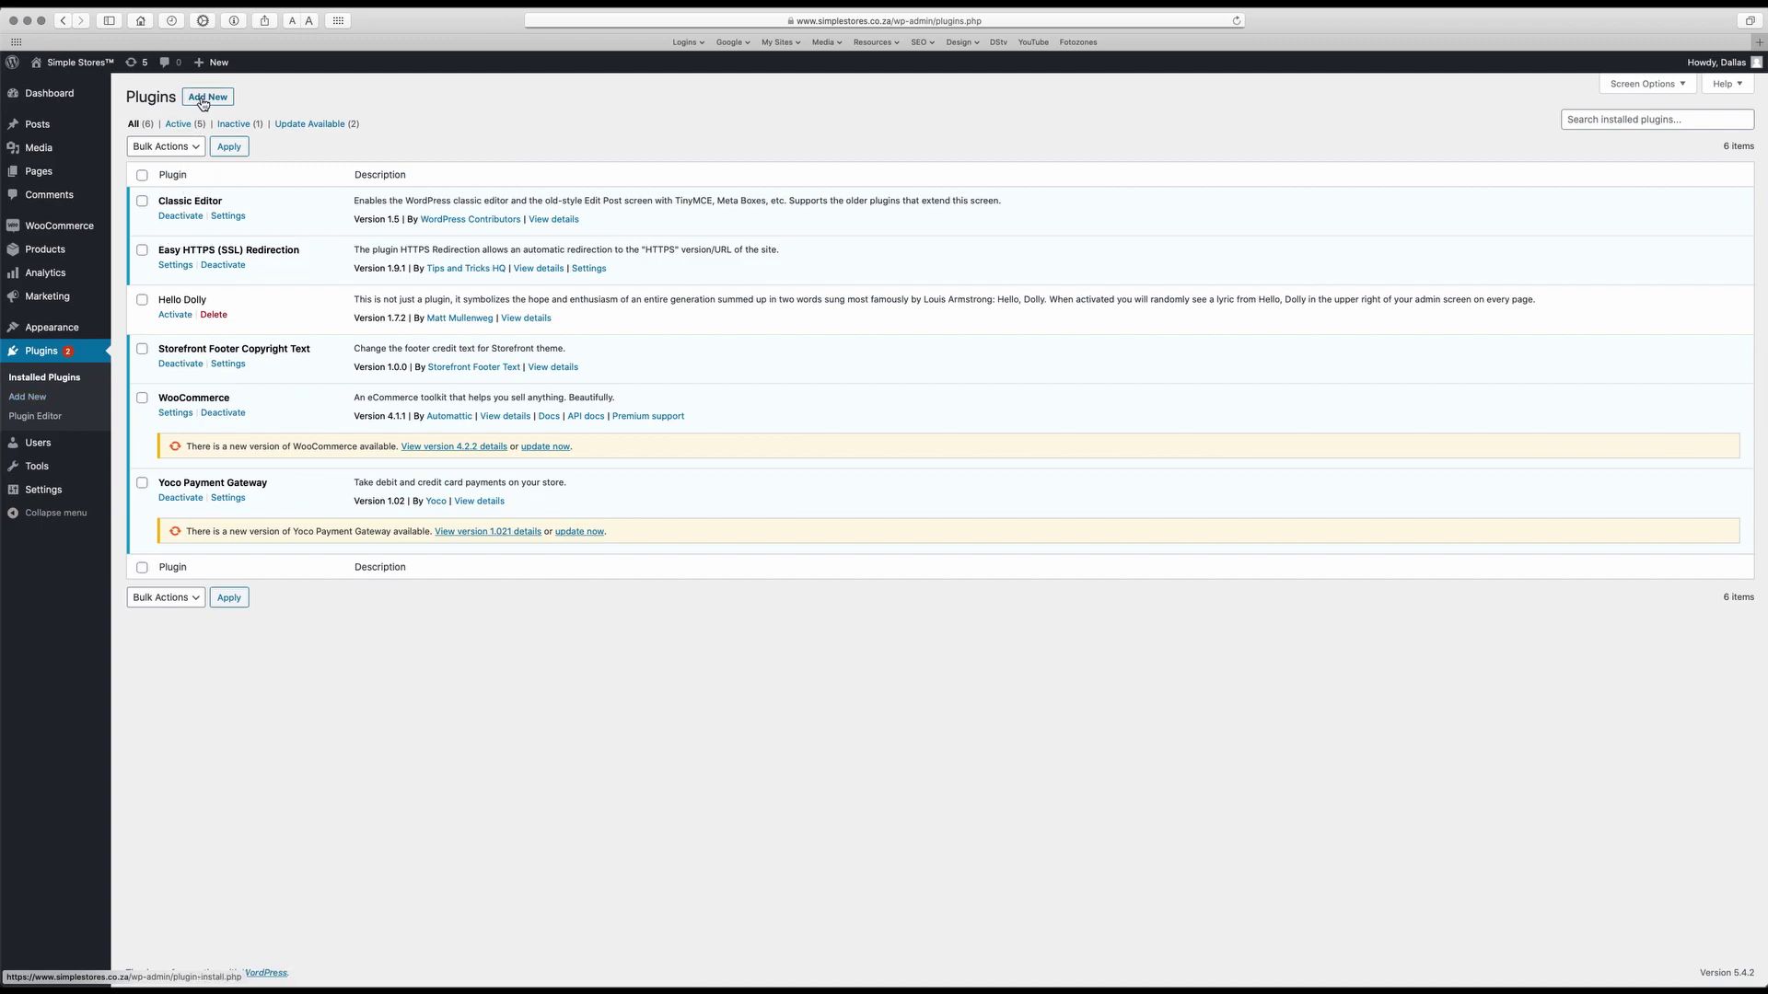
pyautogui.click(39, 418)
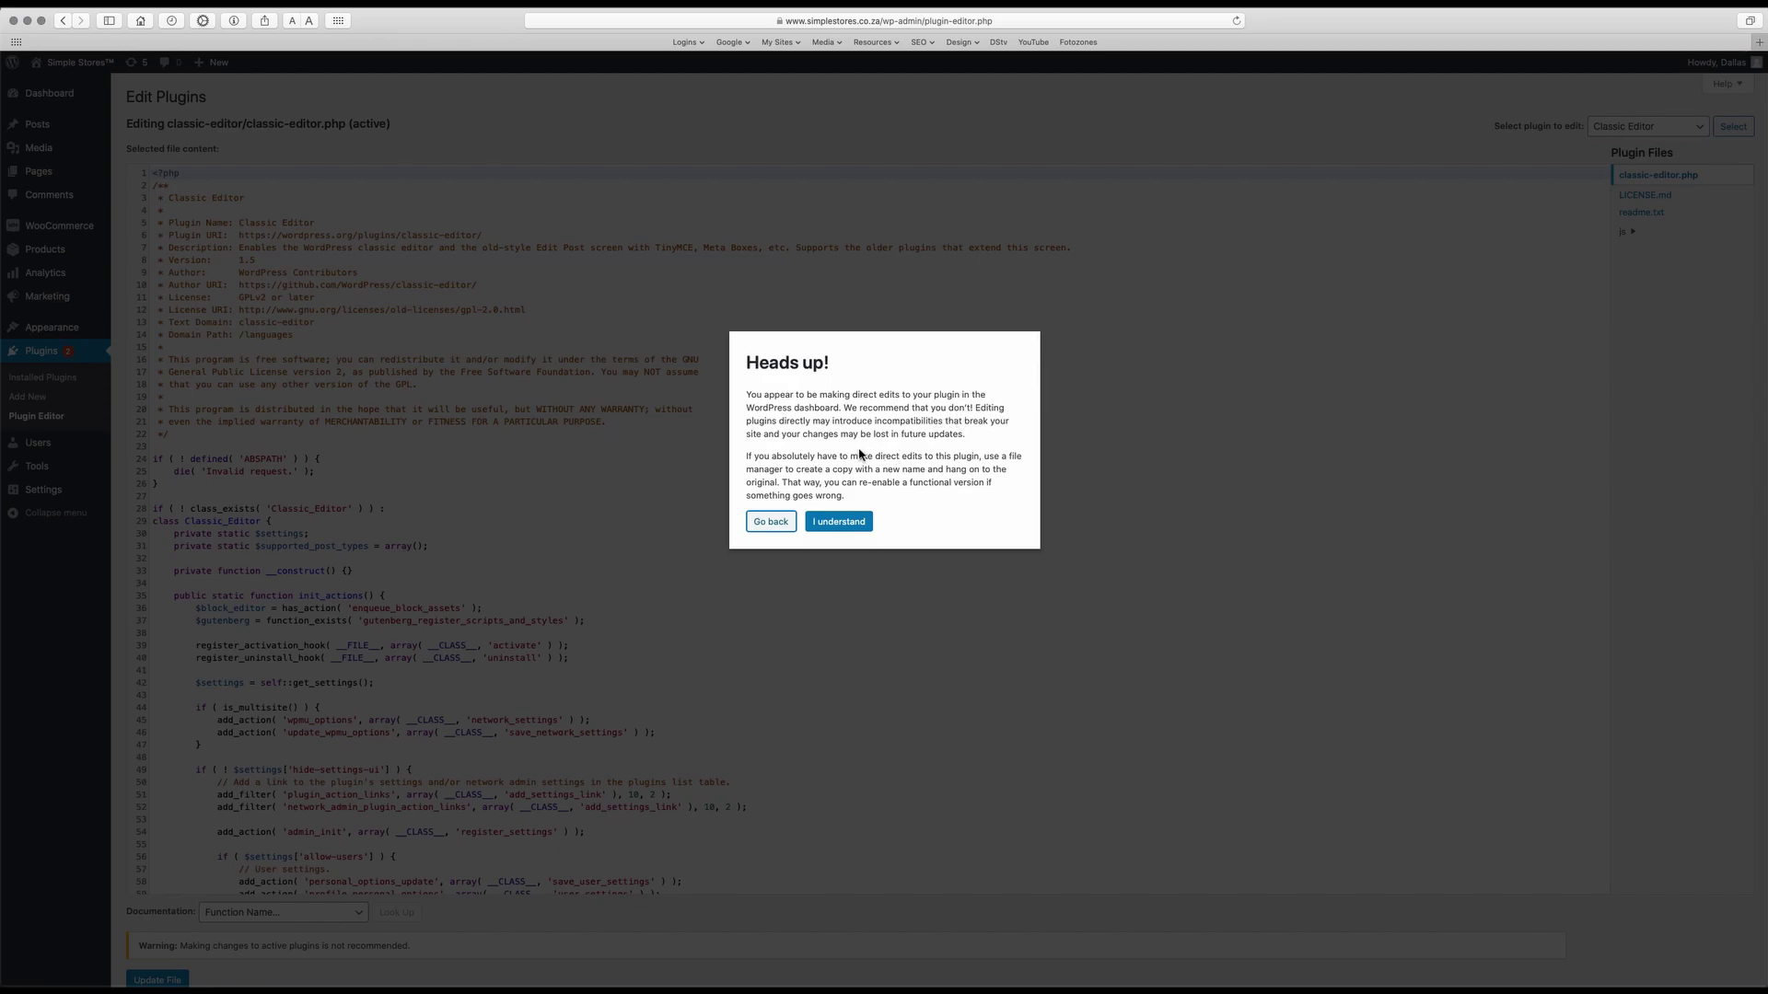
pyautogui.click(768, 528)
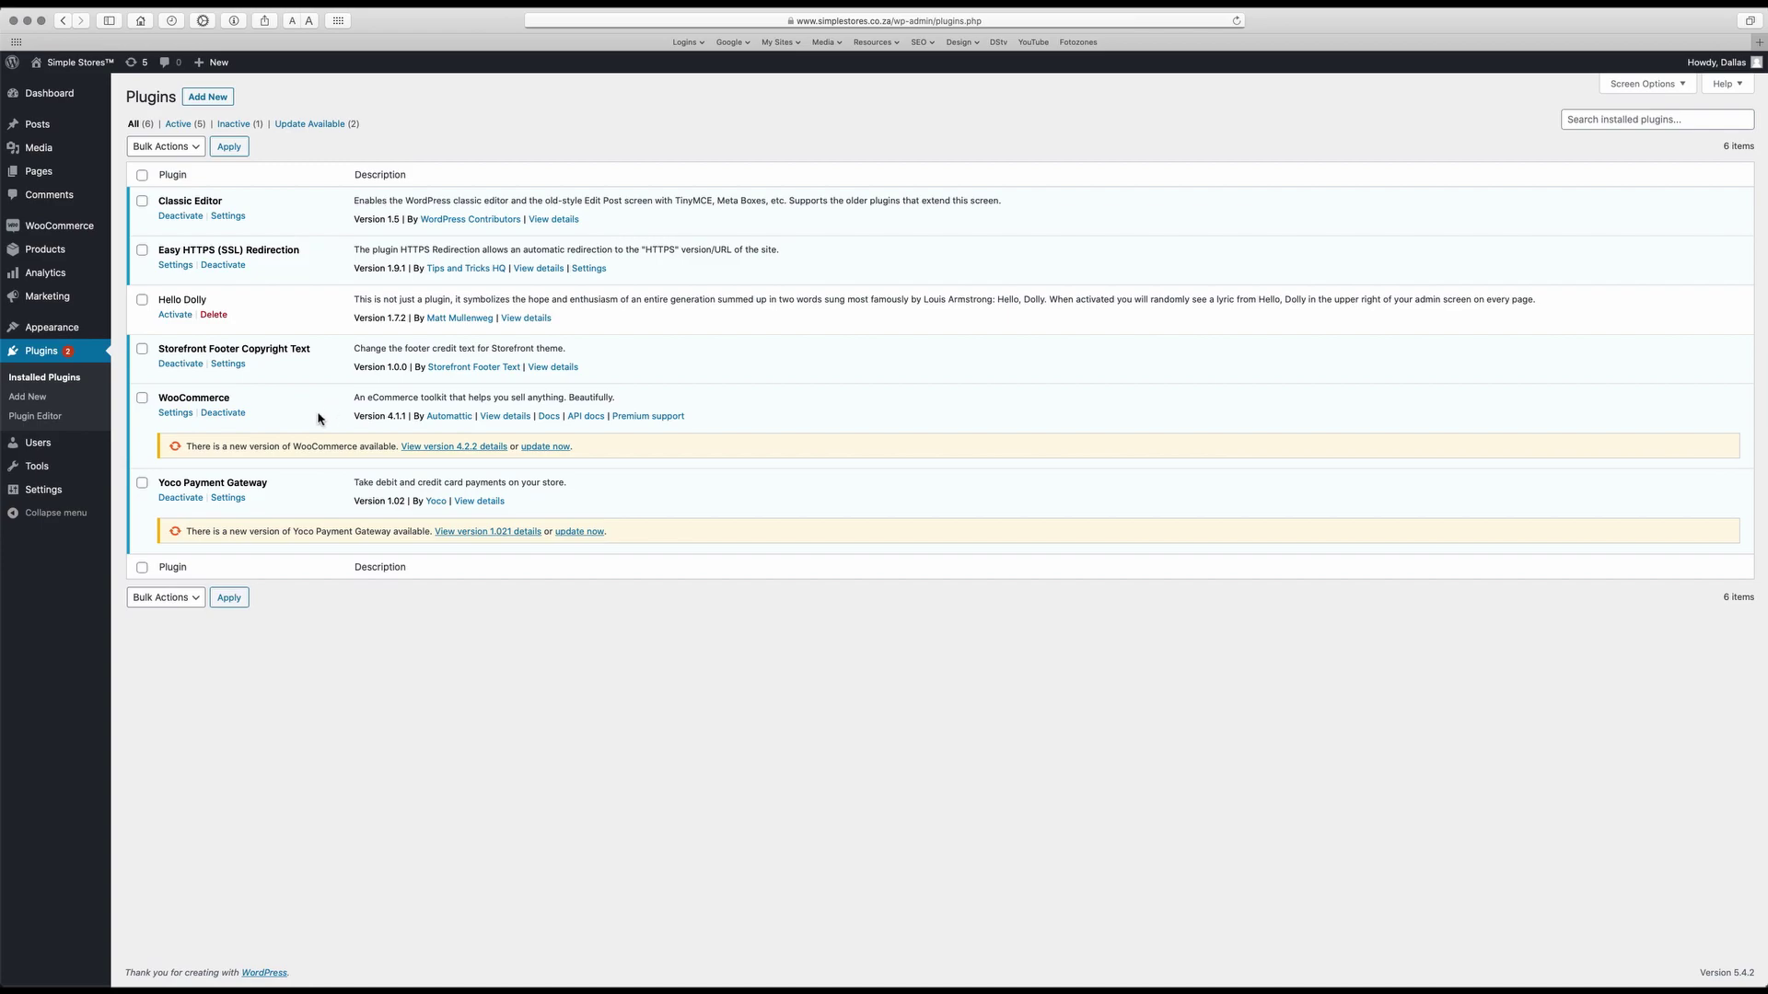
# Update the WooCommerce plugin to version 4.2.2 and install the Yoco Payment Gateway 1.021 update from its version details
pyautogui.click(546, 448)
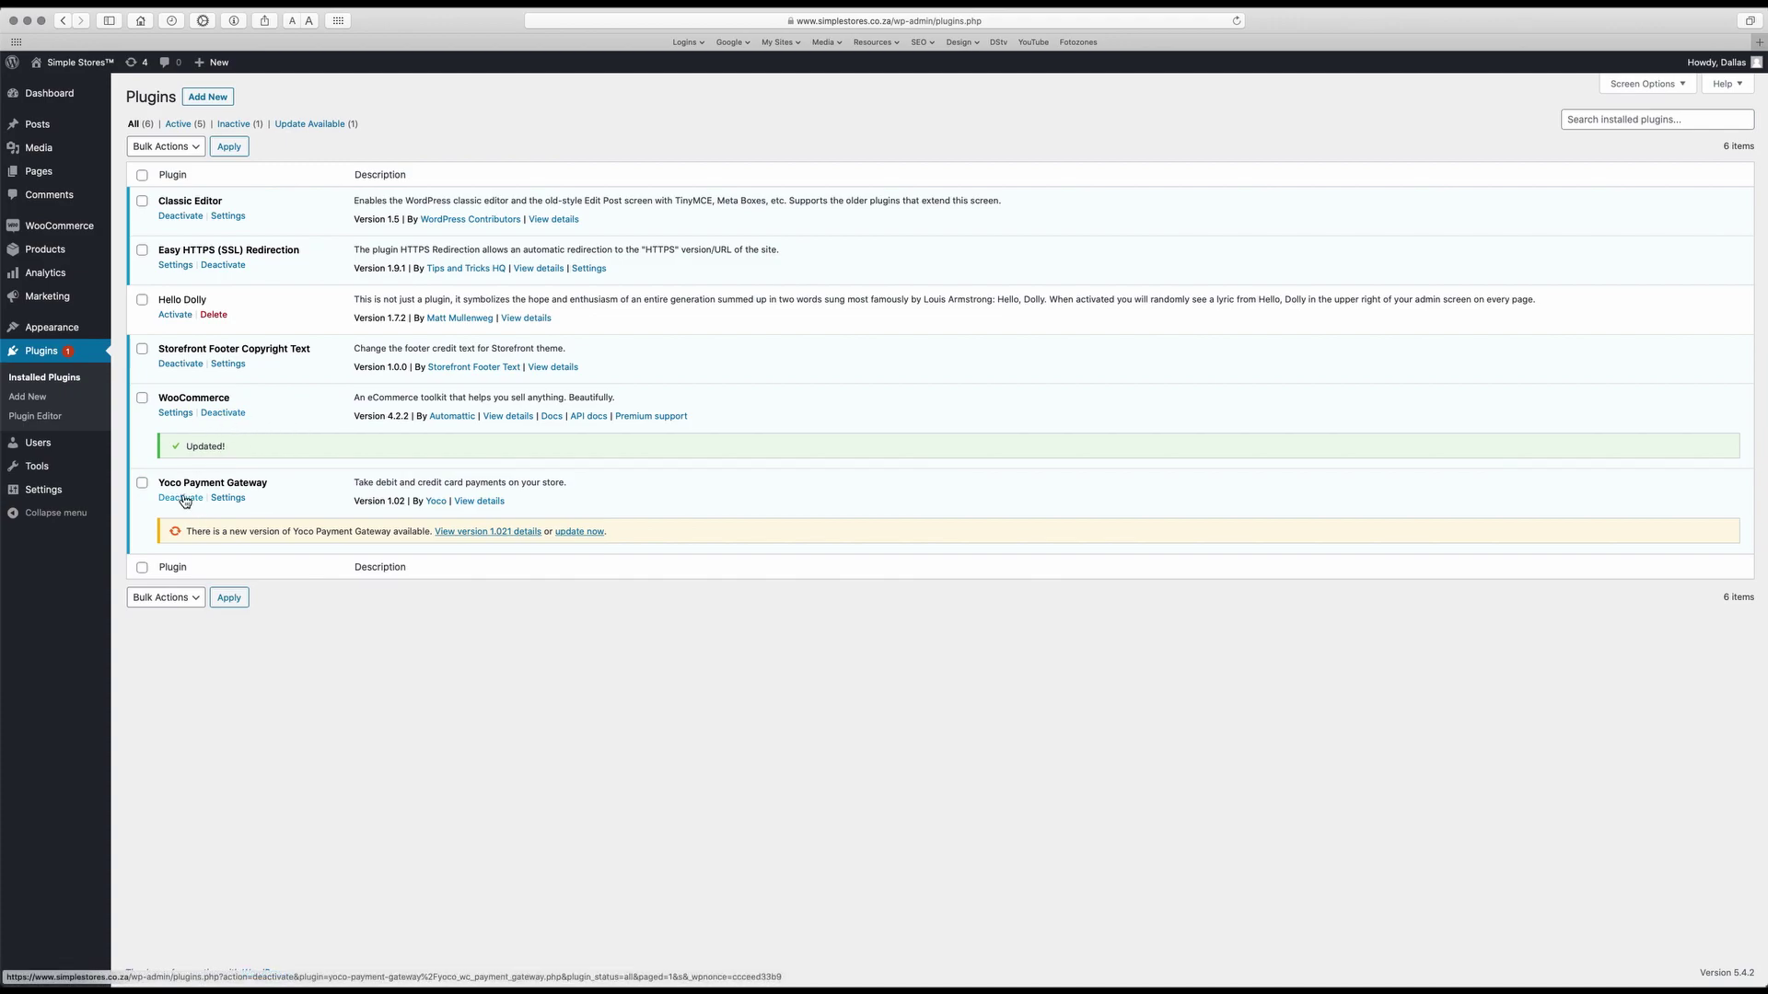
pyautogui.click(506, 539)
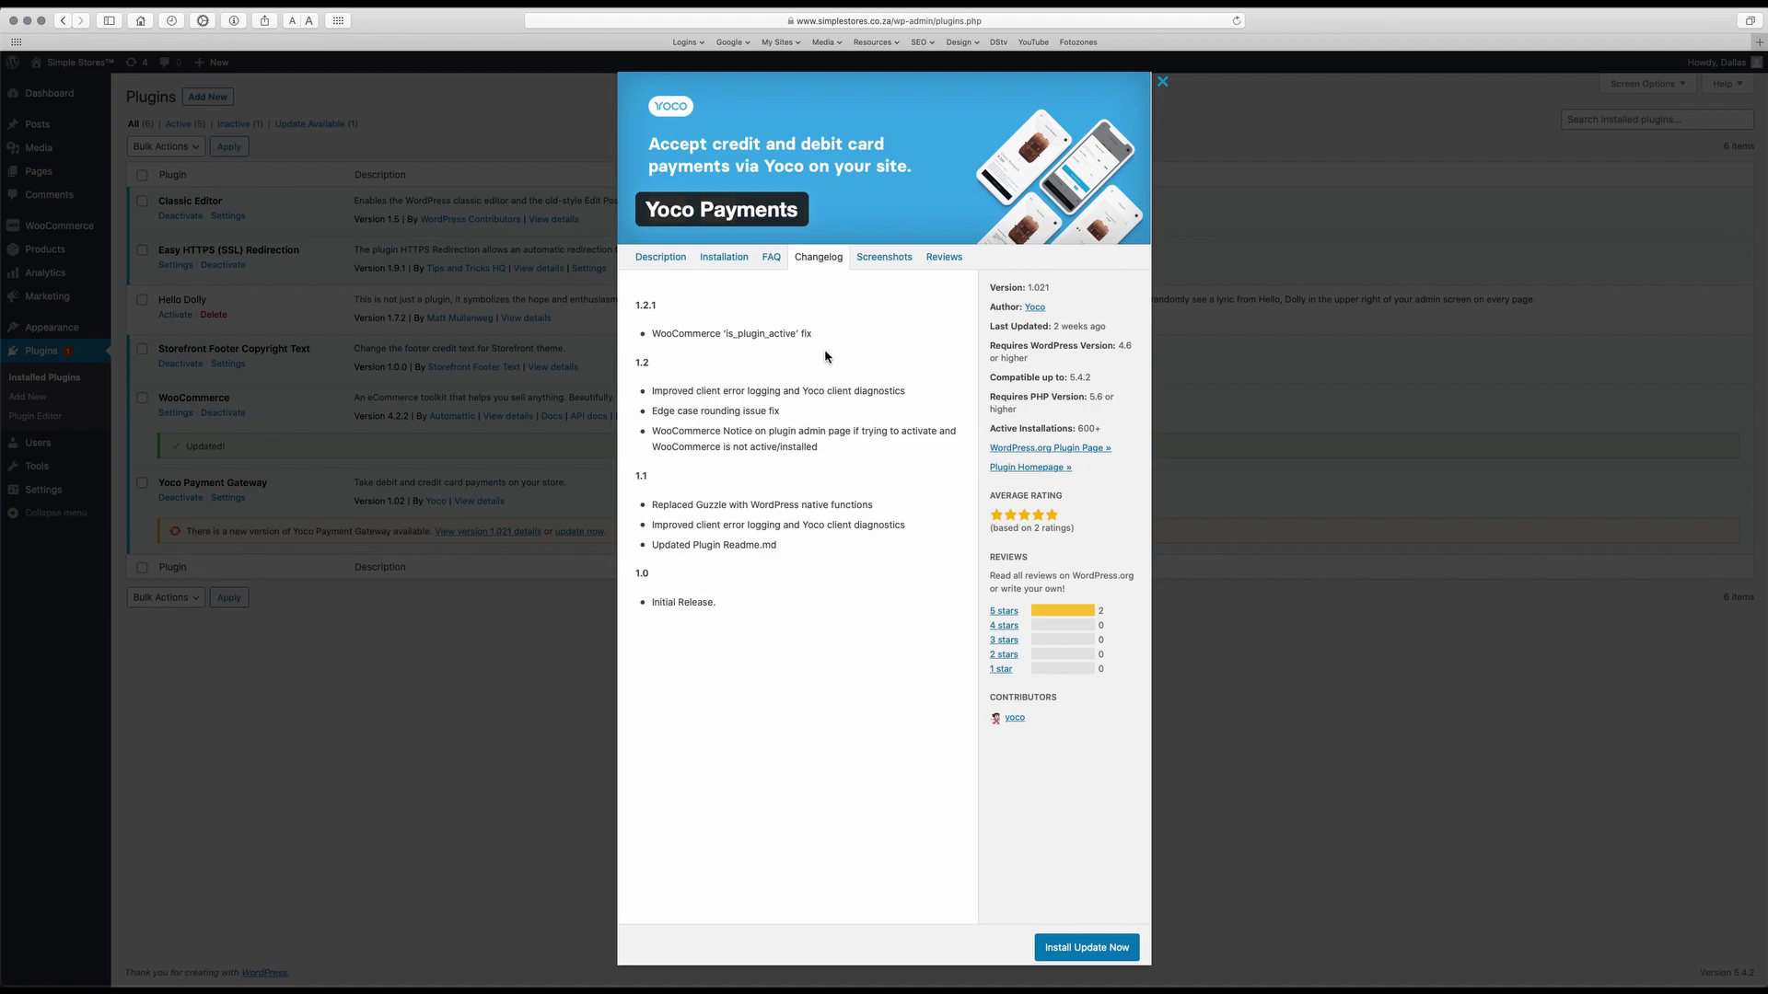
pyautogui.click(1091, 948)
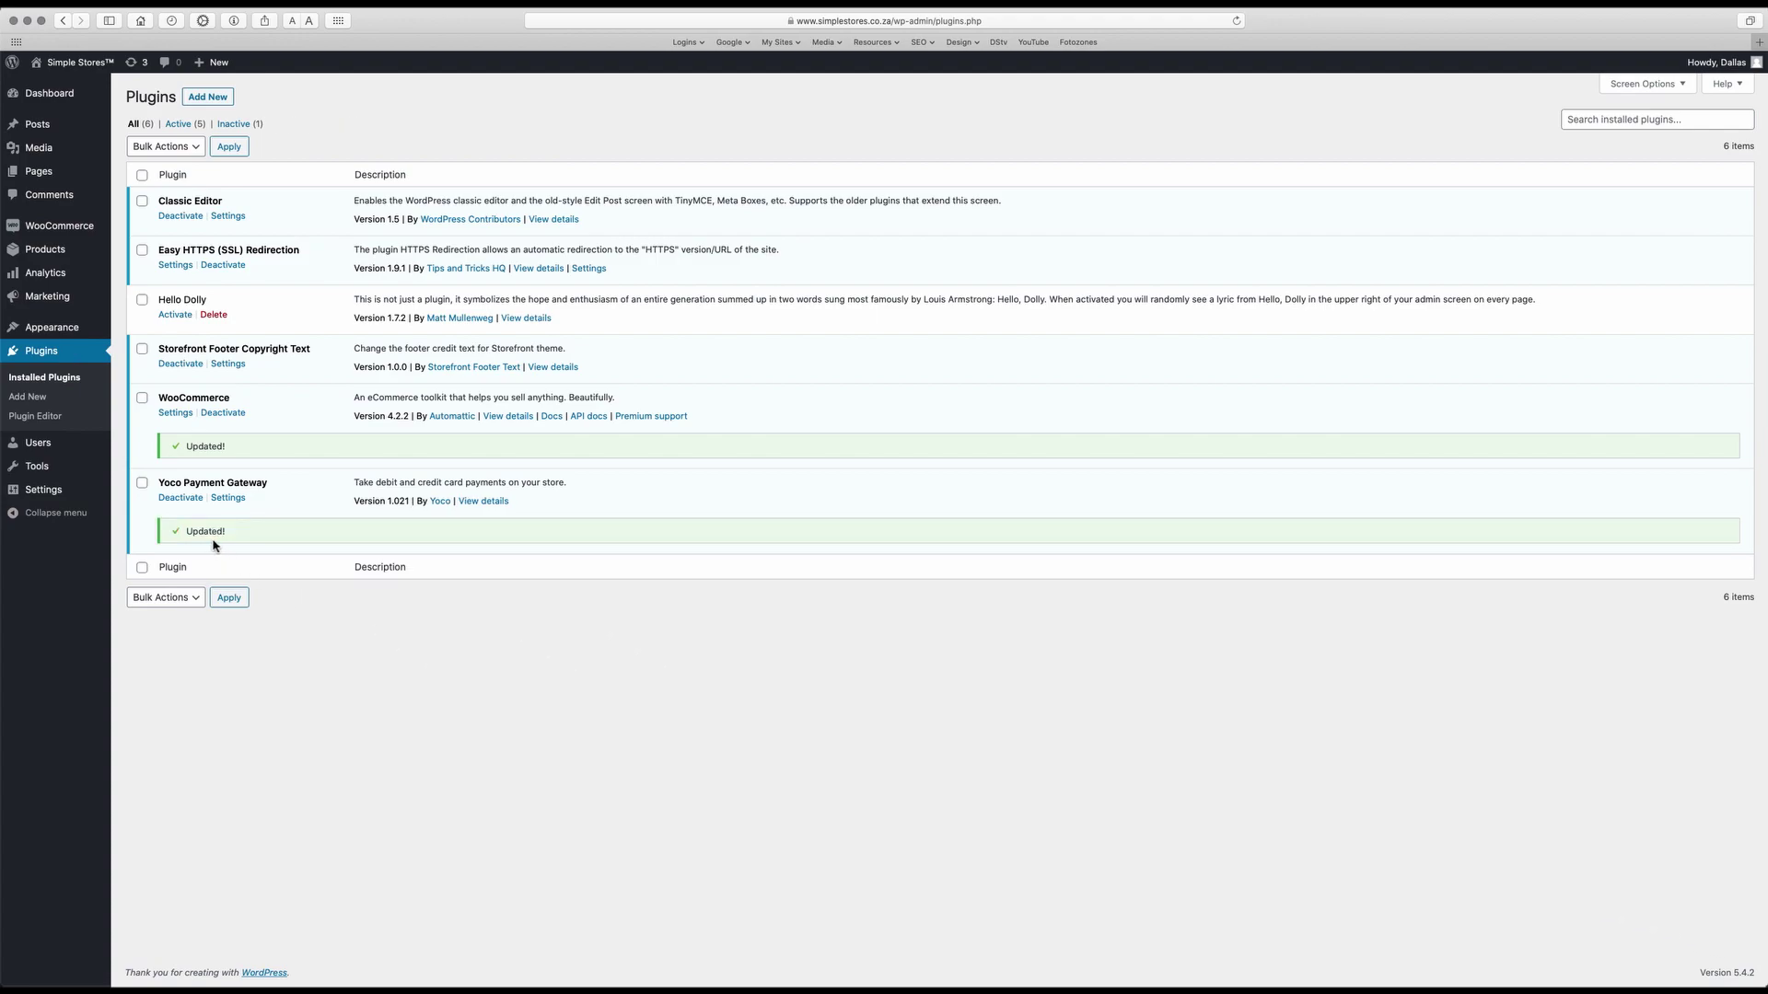
# Return to the dashboard home and reopen the list of installed plugins
pyautogui.click(52, 99)
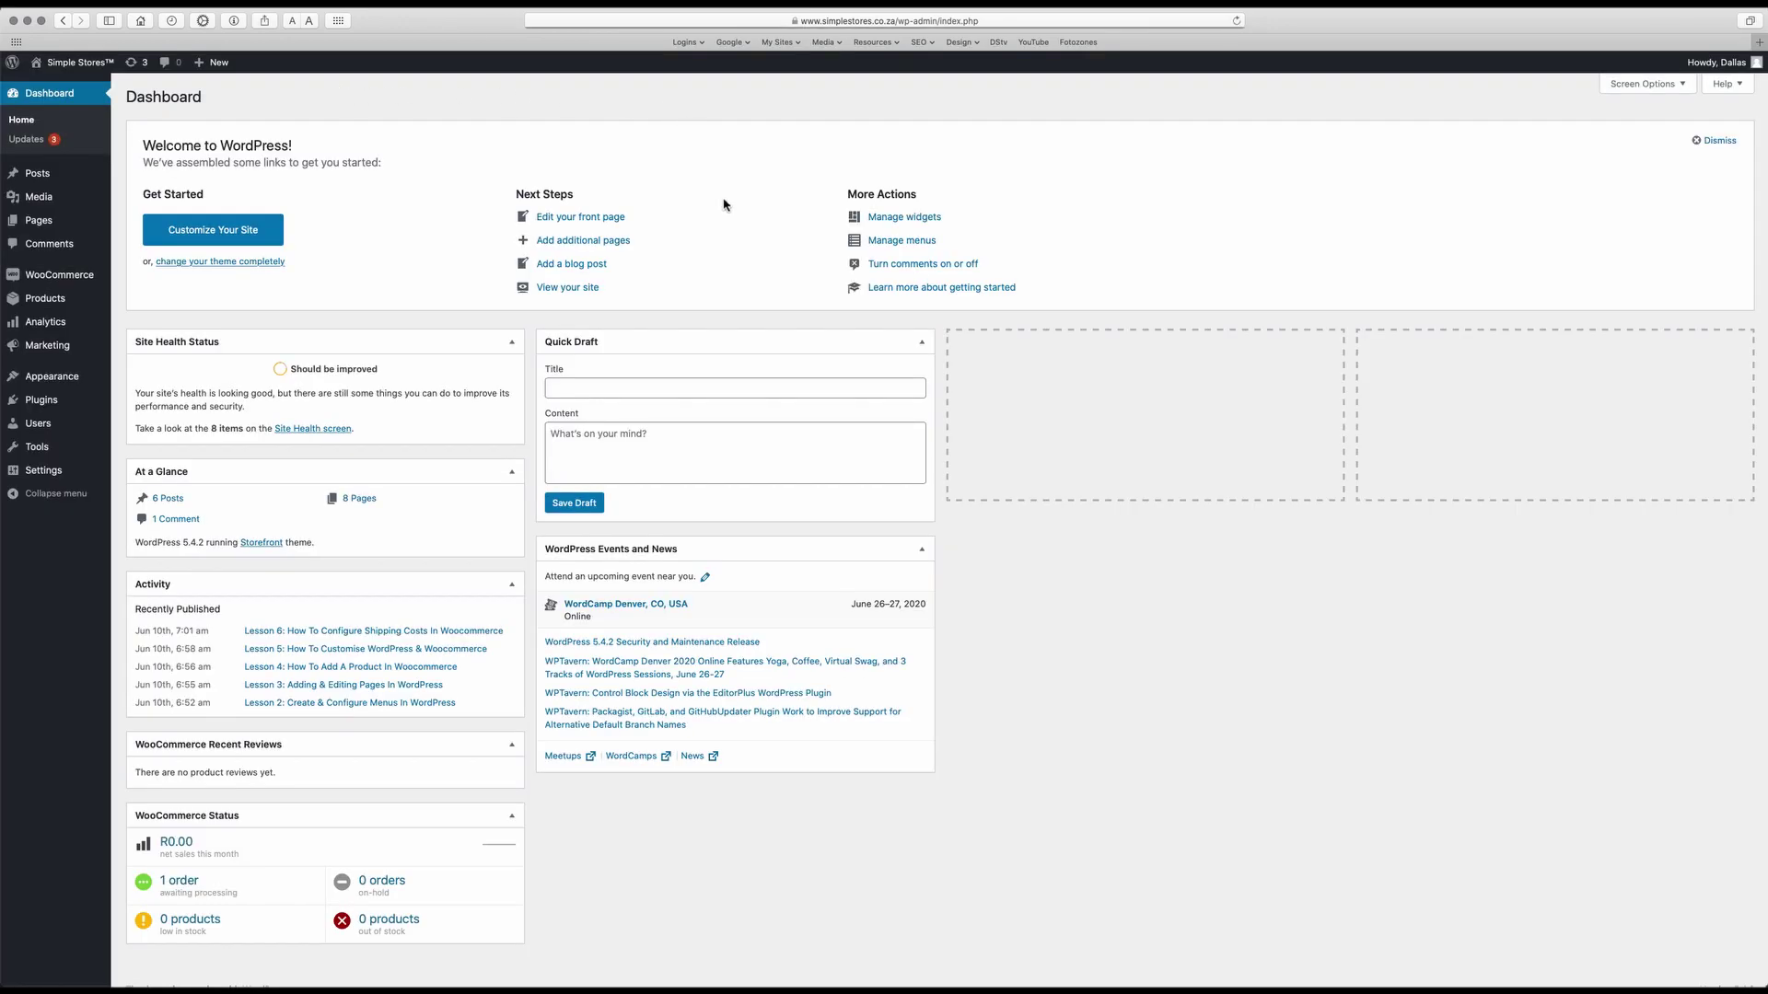
pyautogui.moveTo(48, 380)
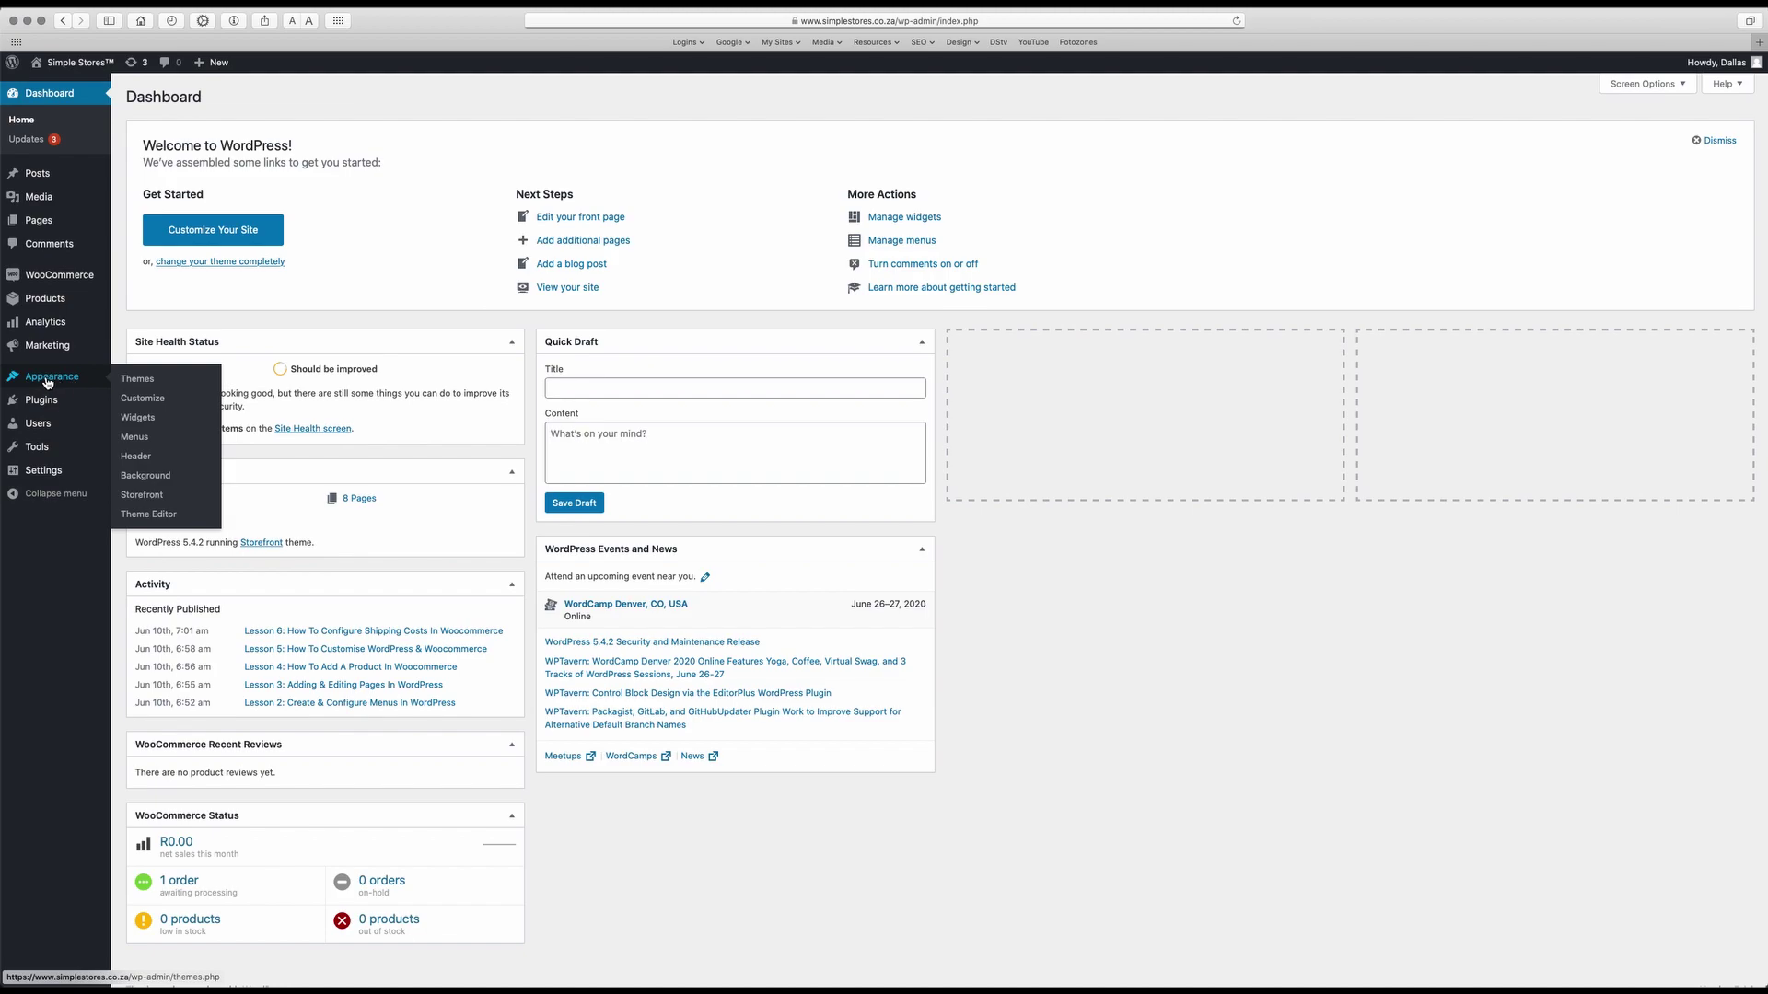
pyautogui.moveTo(79, 410)
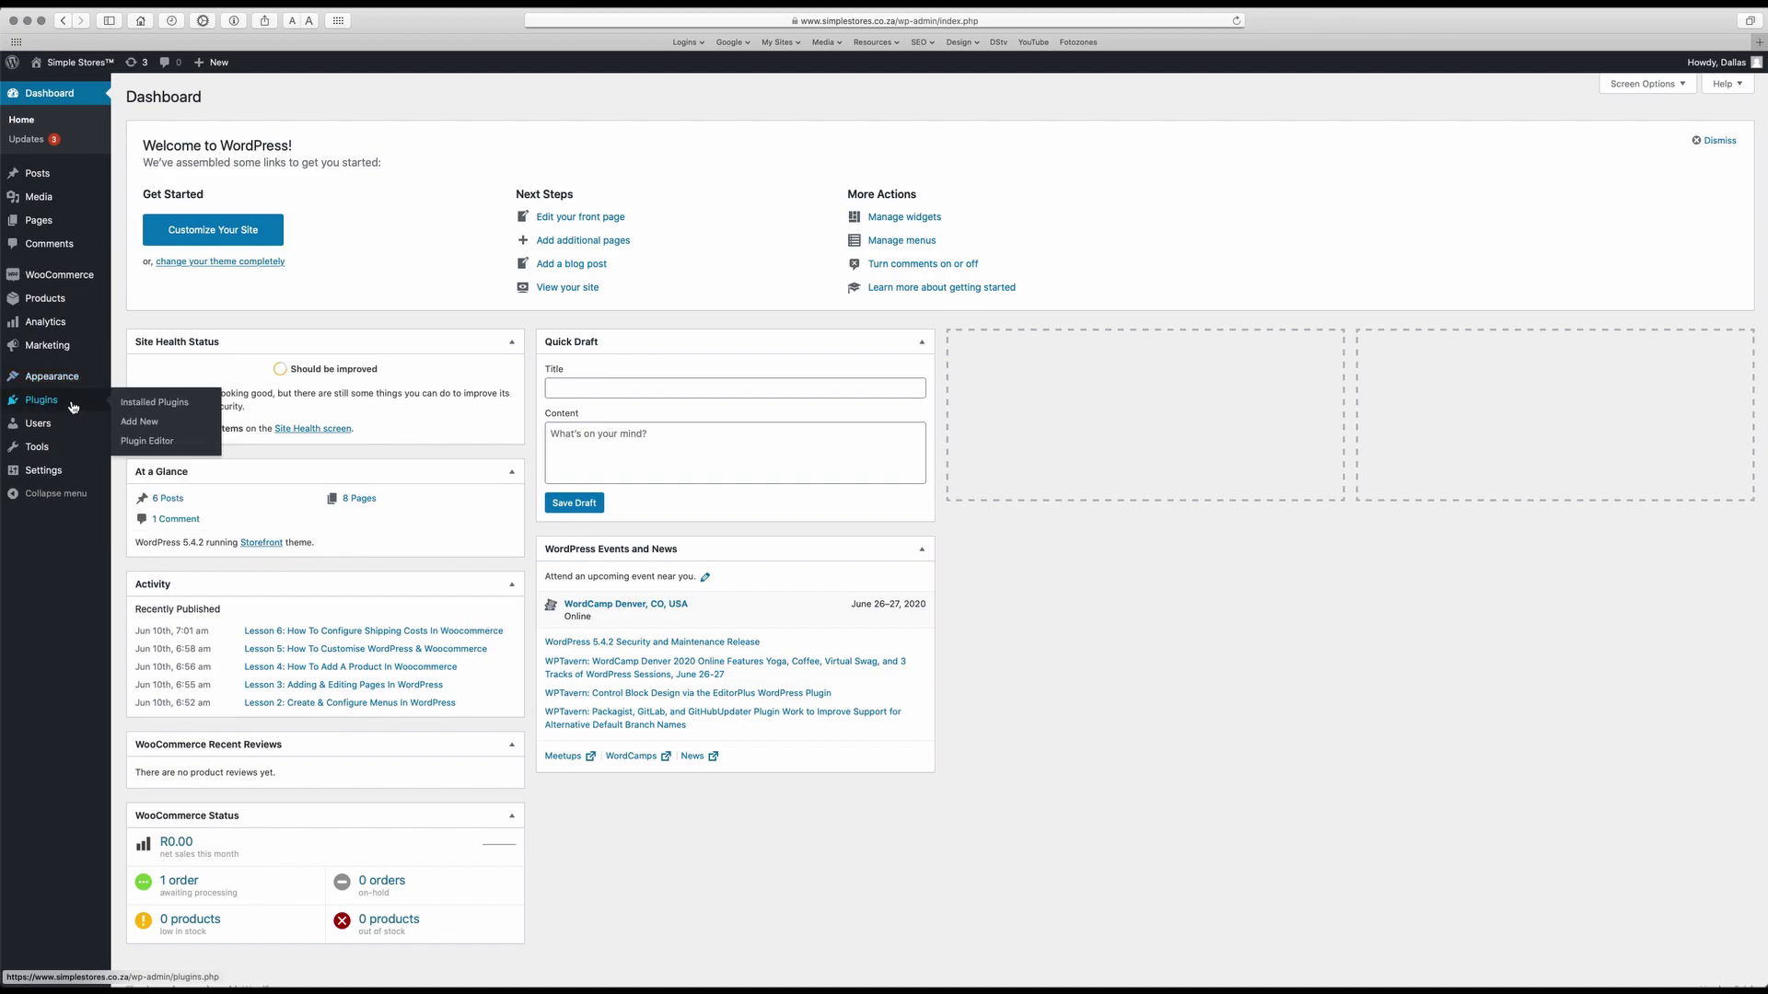
pyautogui.click(132, 407)
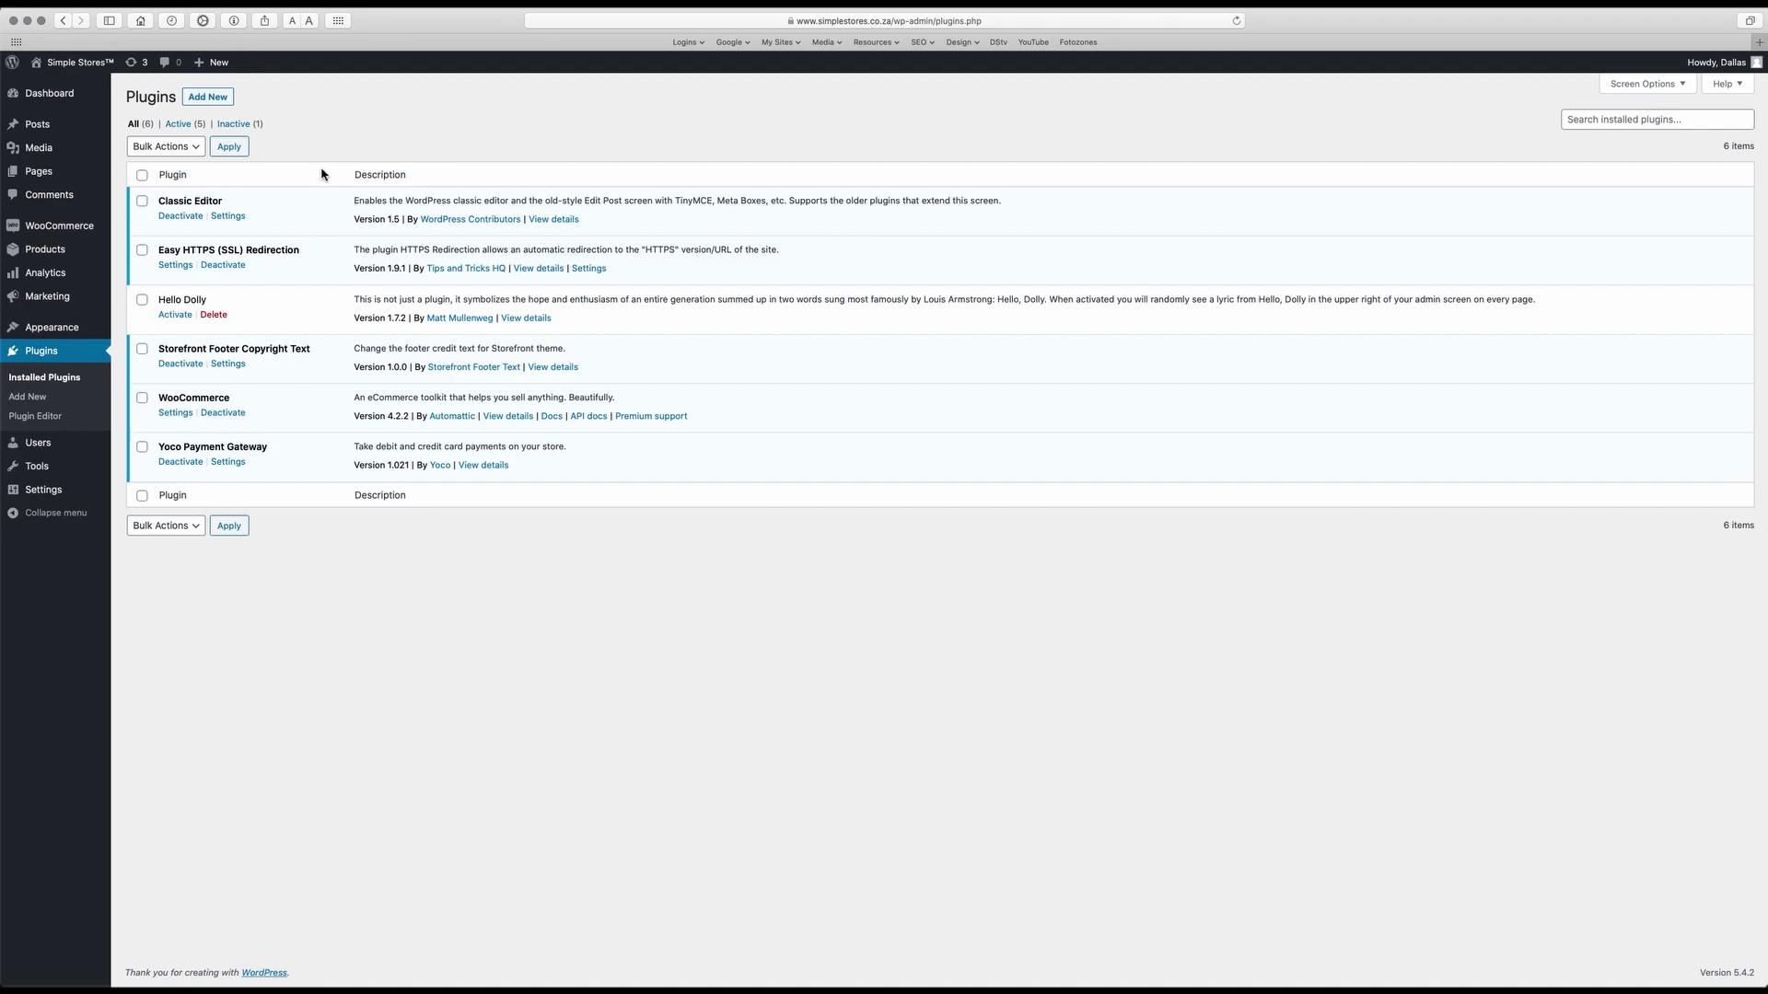
# Start adding a new plugin and browse the Popular, Recommended, Favorites and Featured plugin categories
pyautogui.click(206, 97)
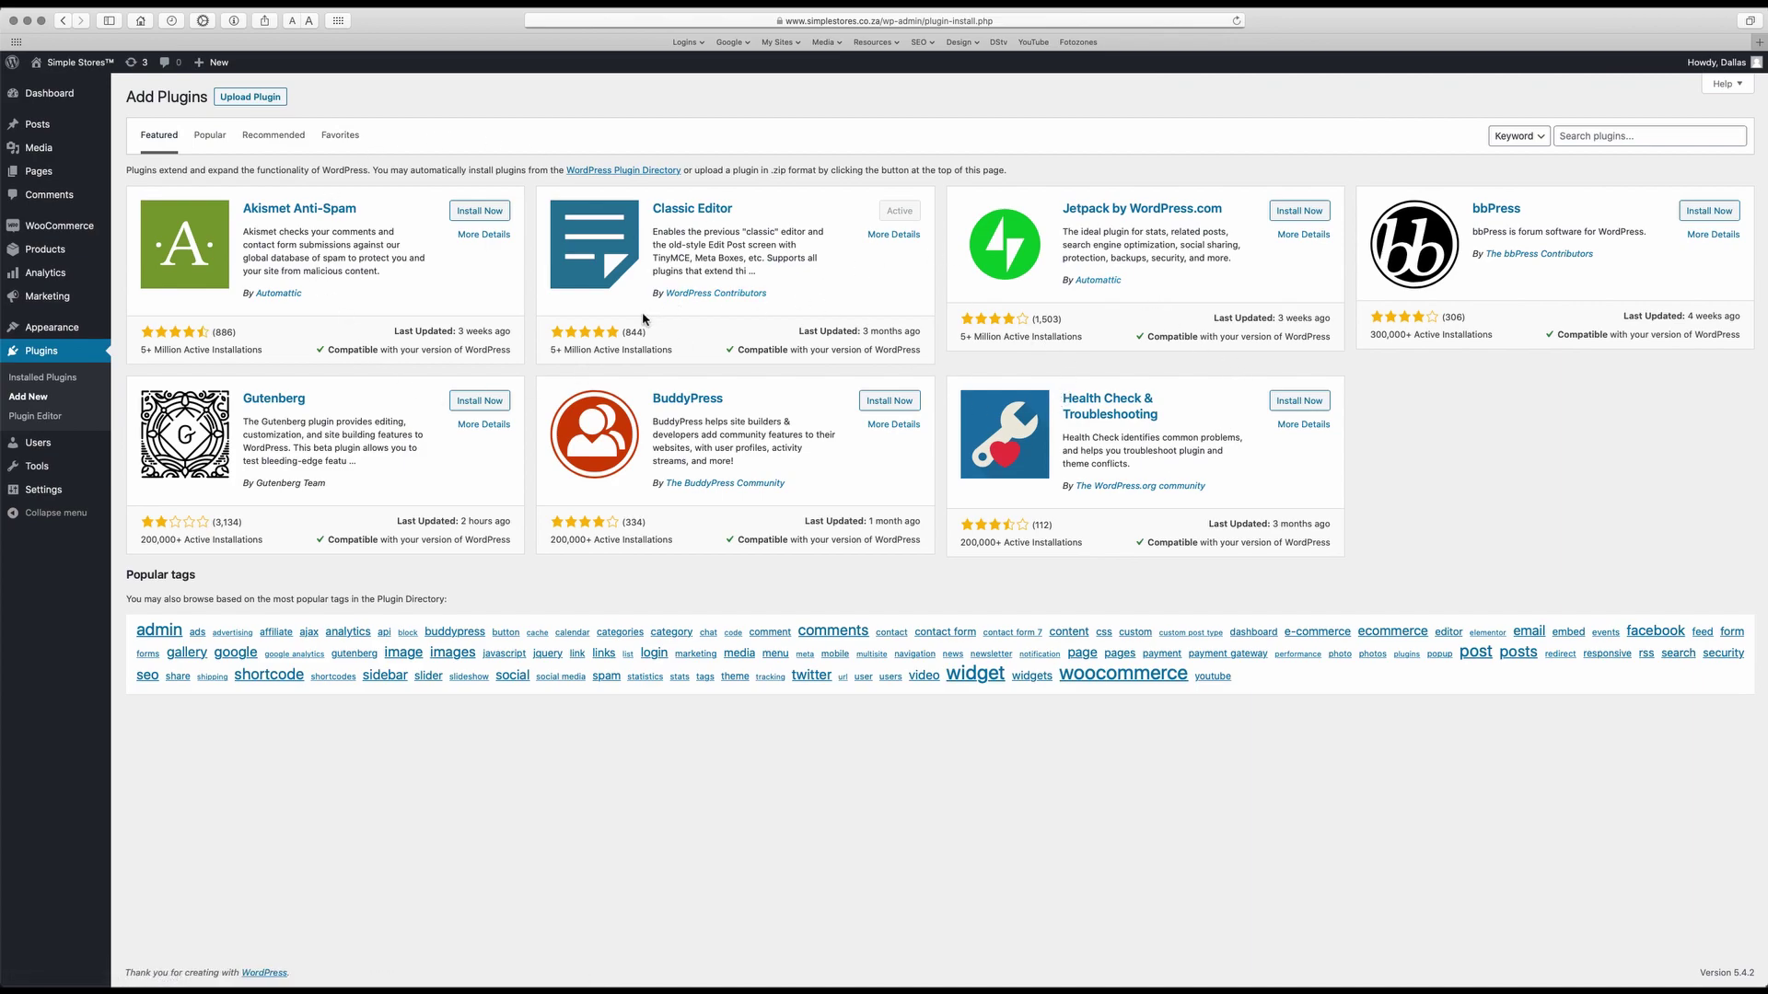
pyautogui.click(210, 136)
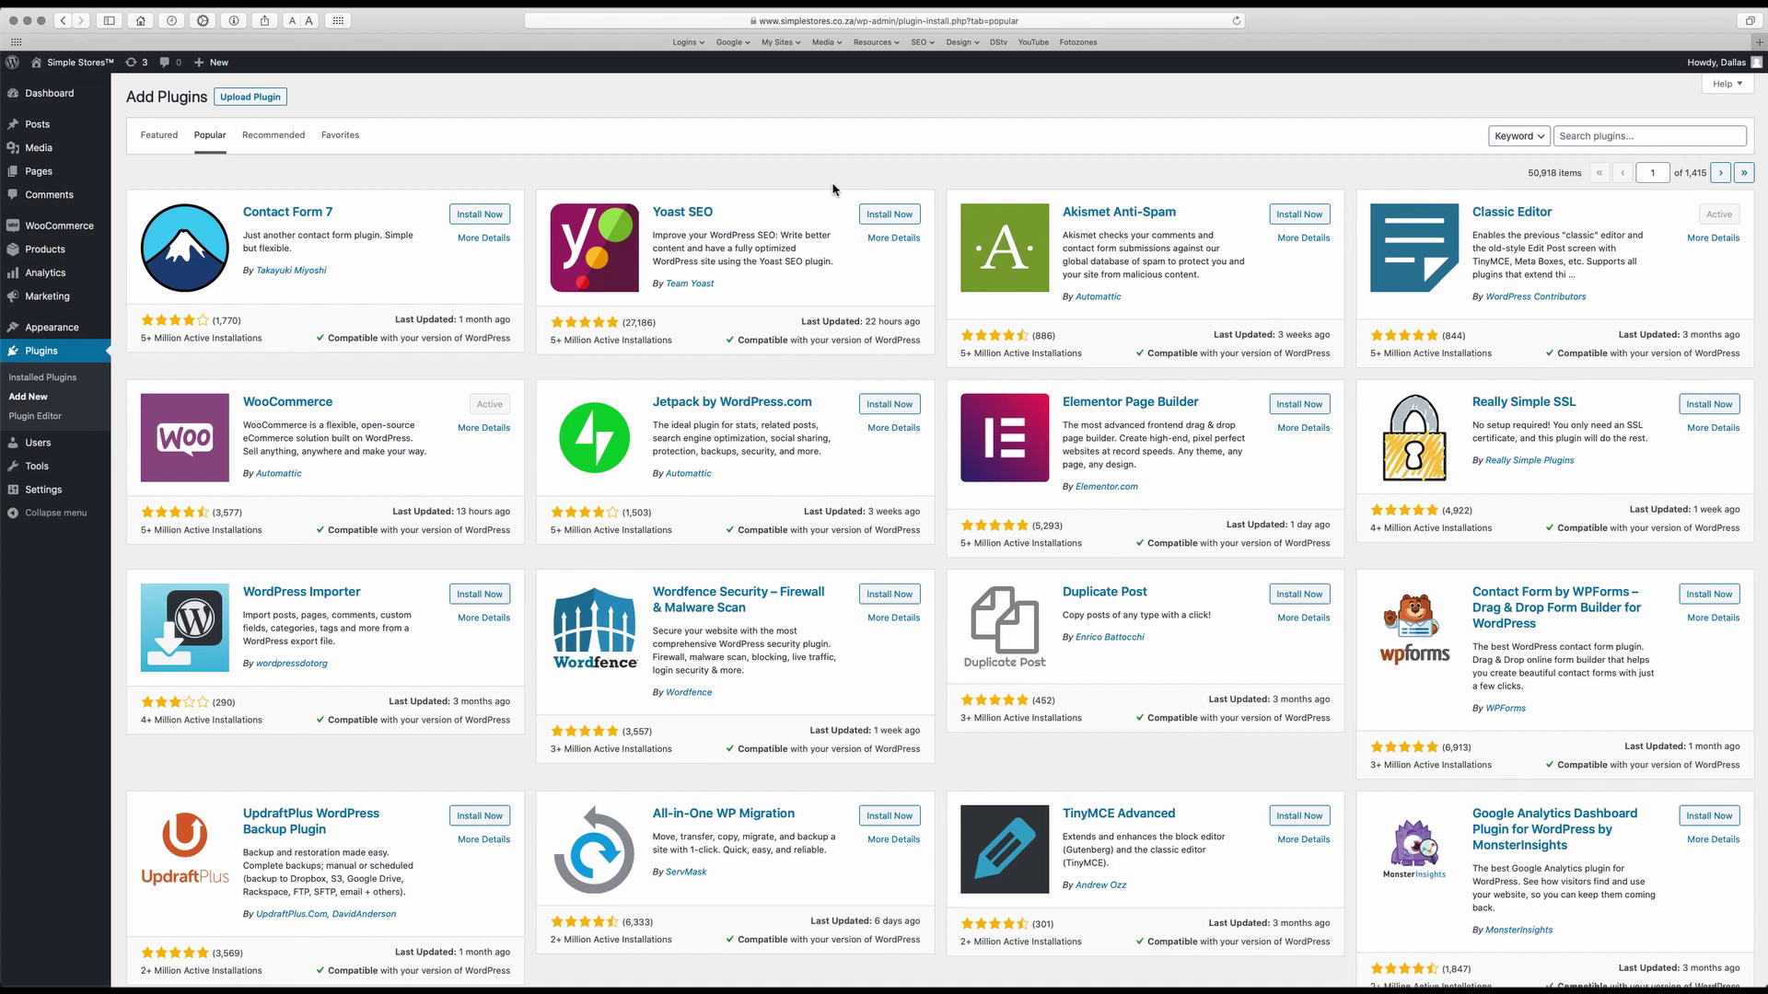
pyautogui.click(279, 139)
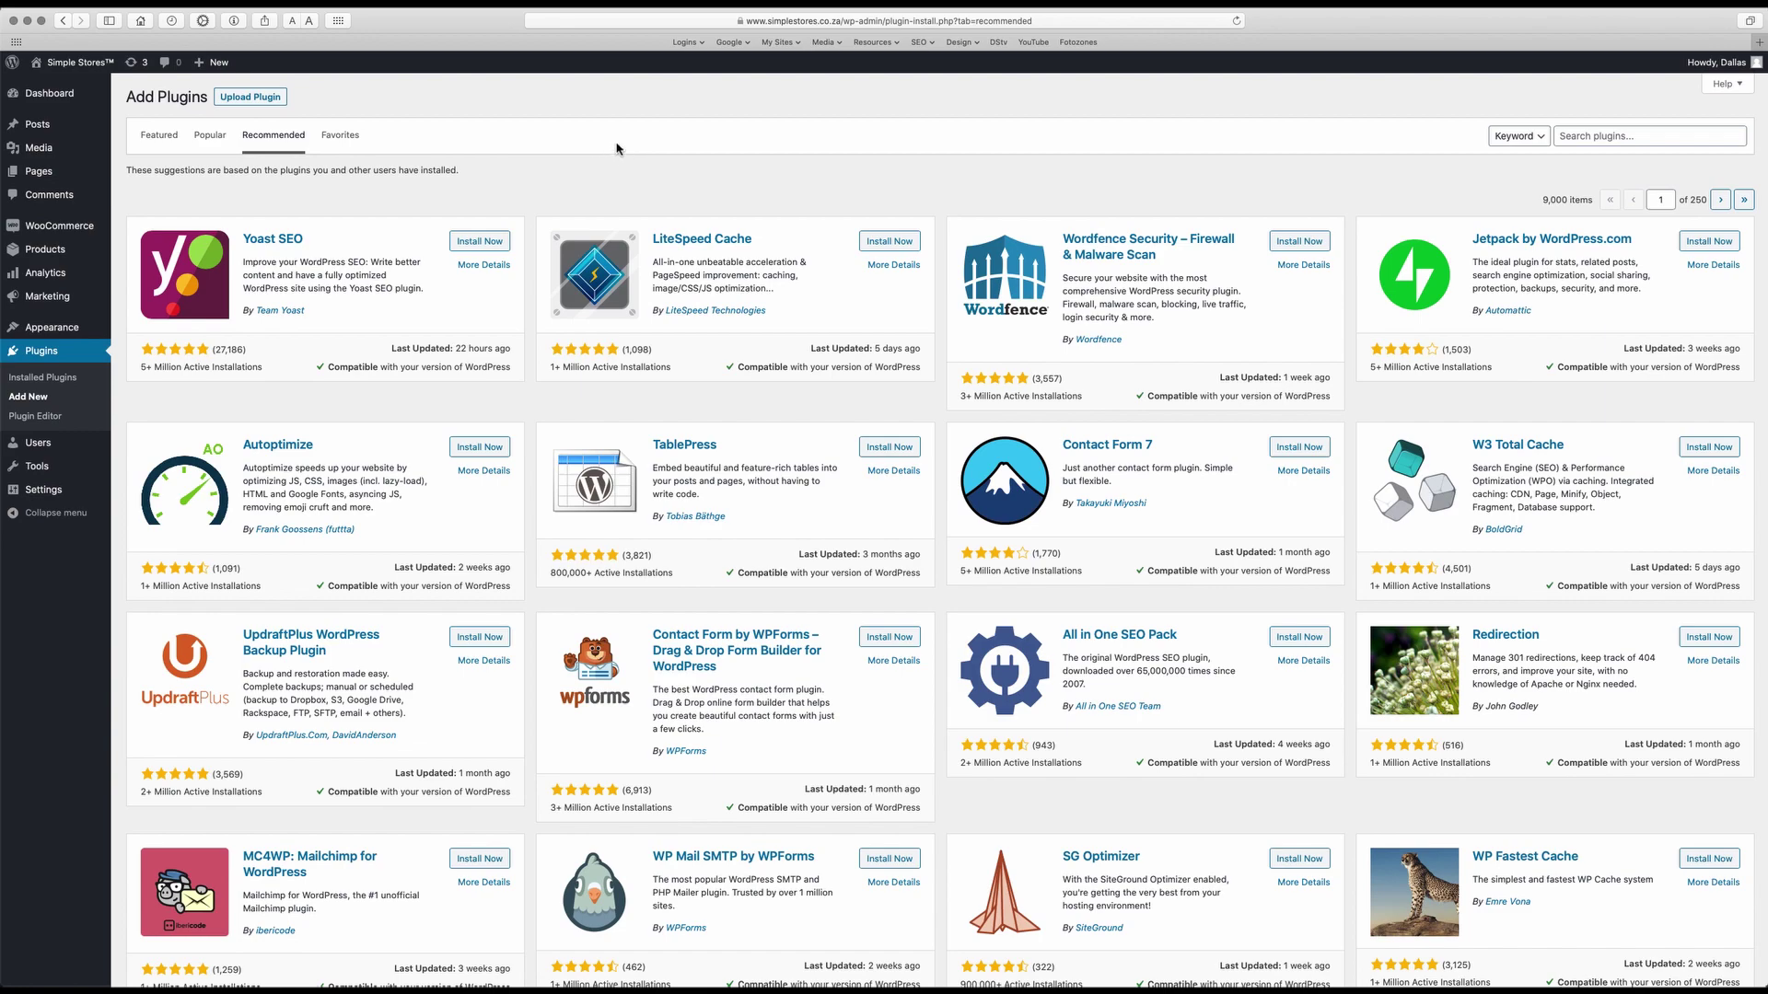
pyautogui.click(341, 135)
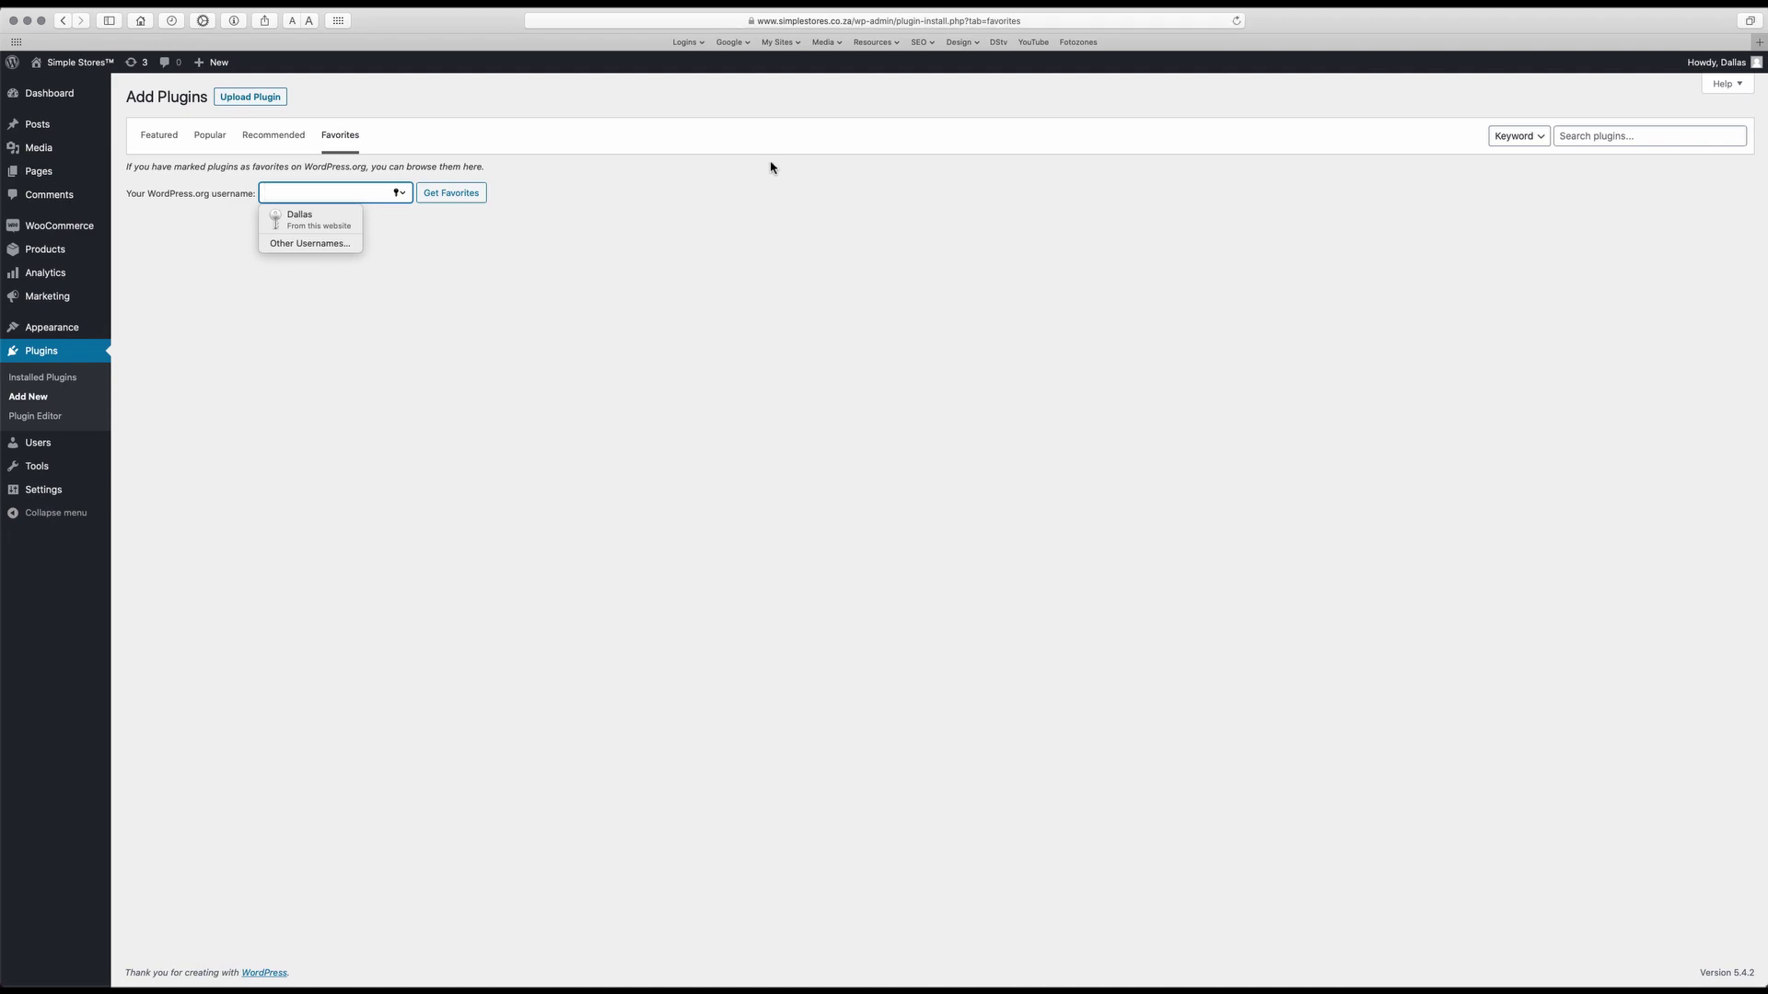
pyautogui.click(688, 194)
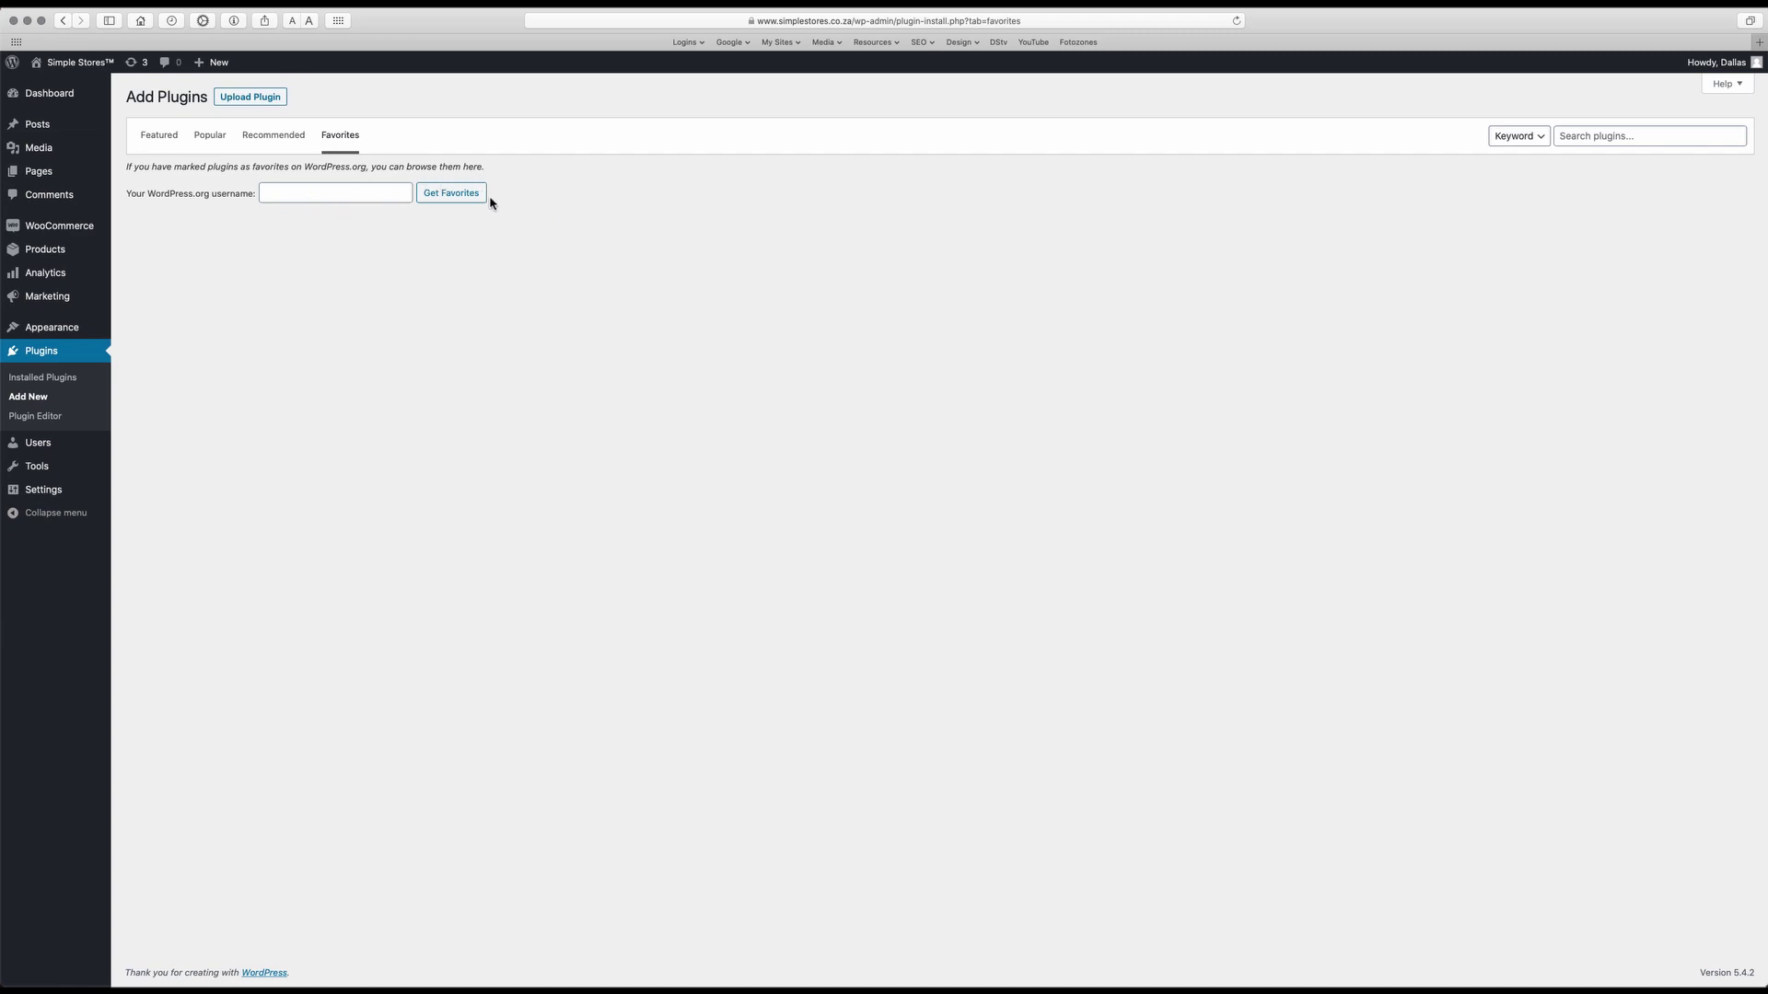
pyautogui.click(150, 139)
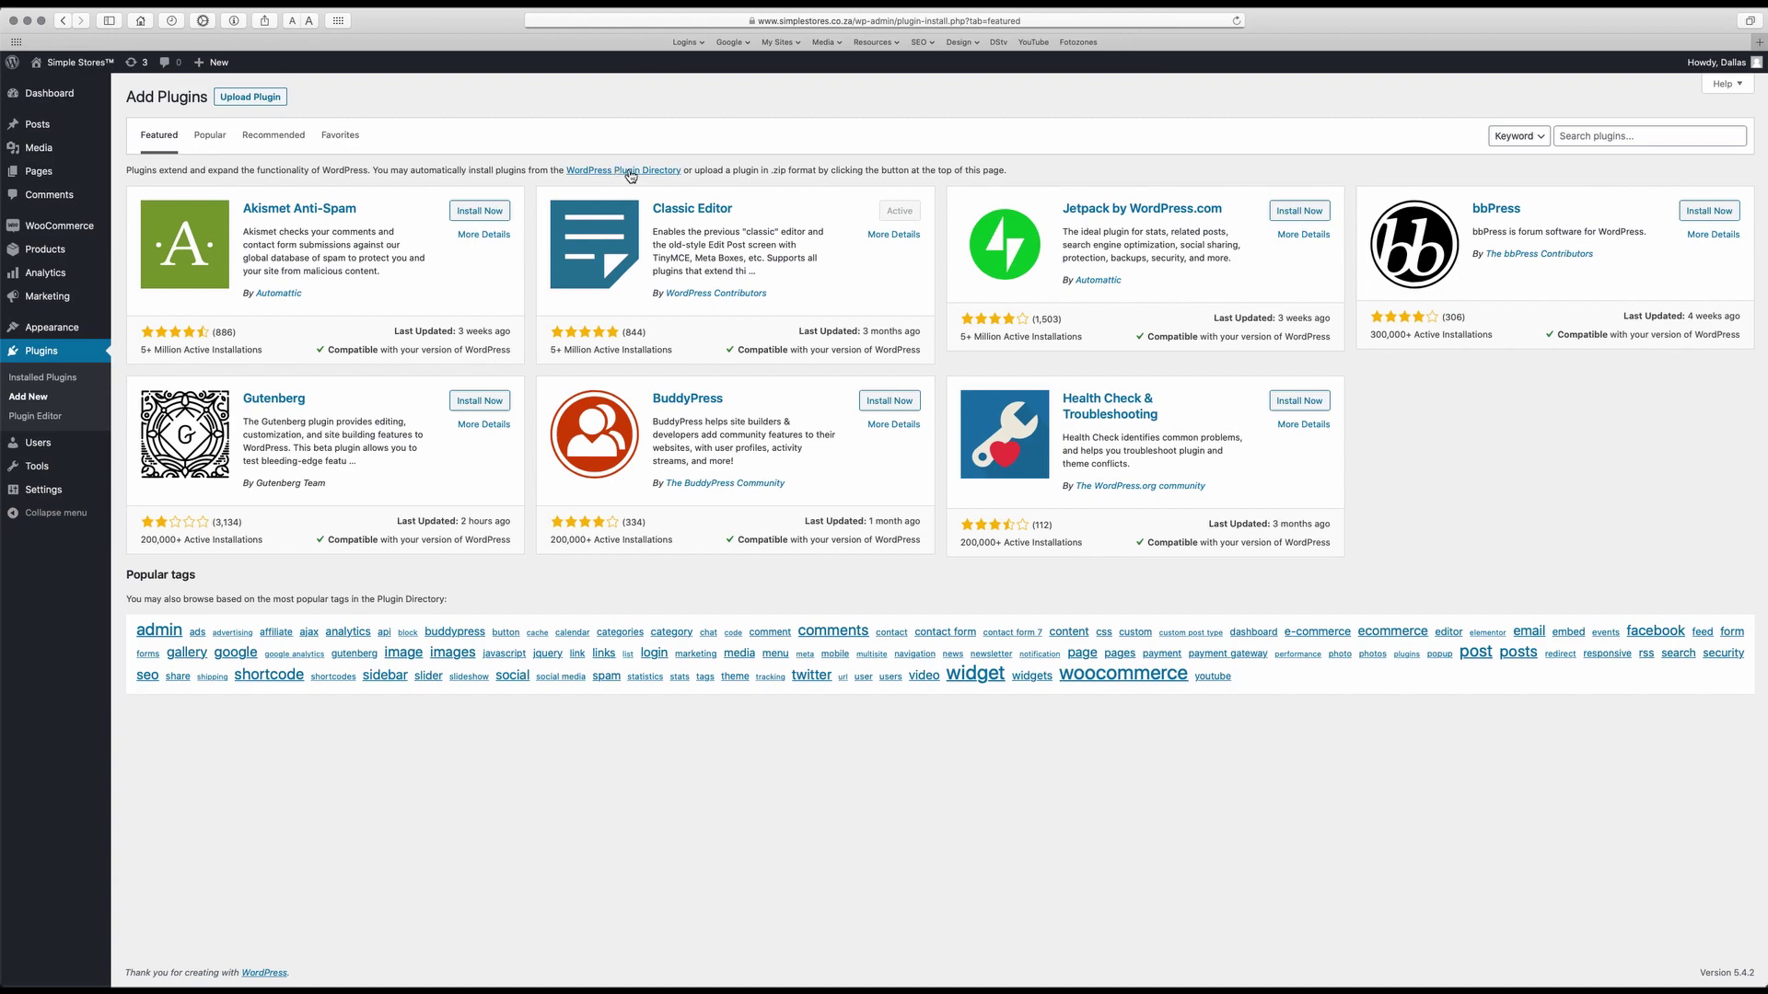
# Search the plugin directory for "bookings" and look through the matching plugins
pyautogui.click(1583, 136)
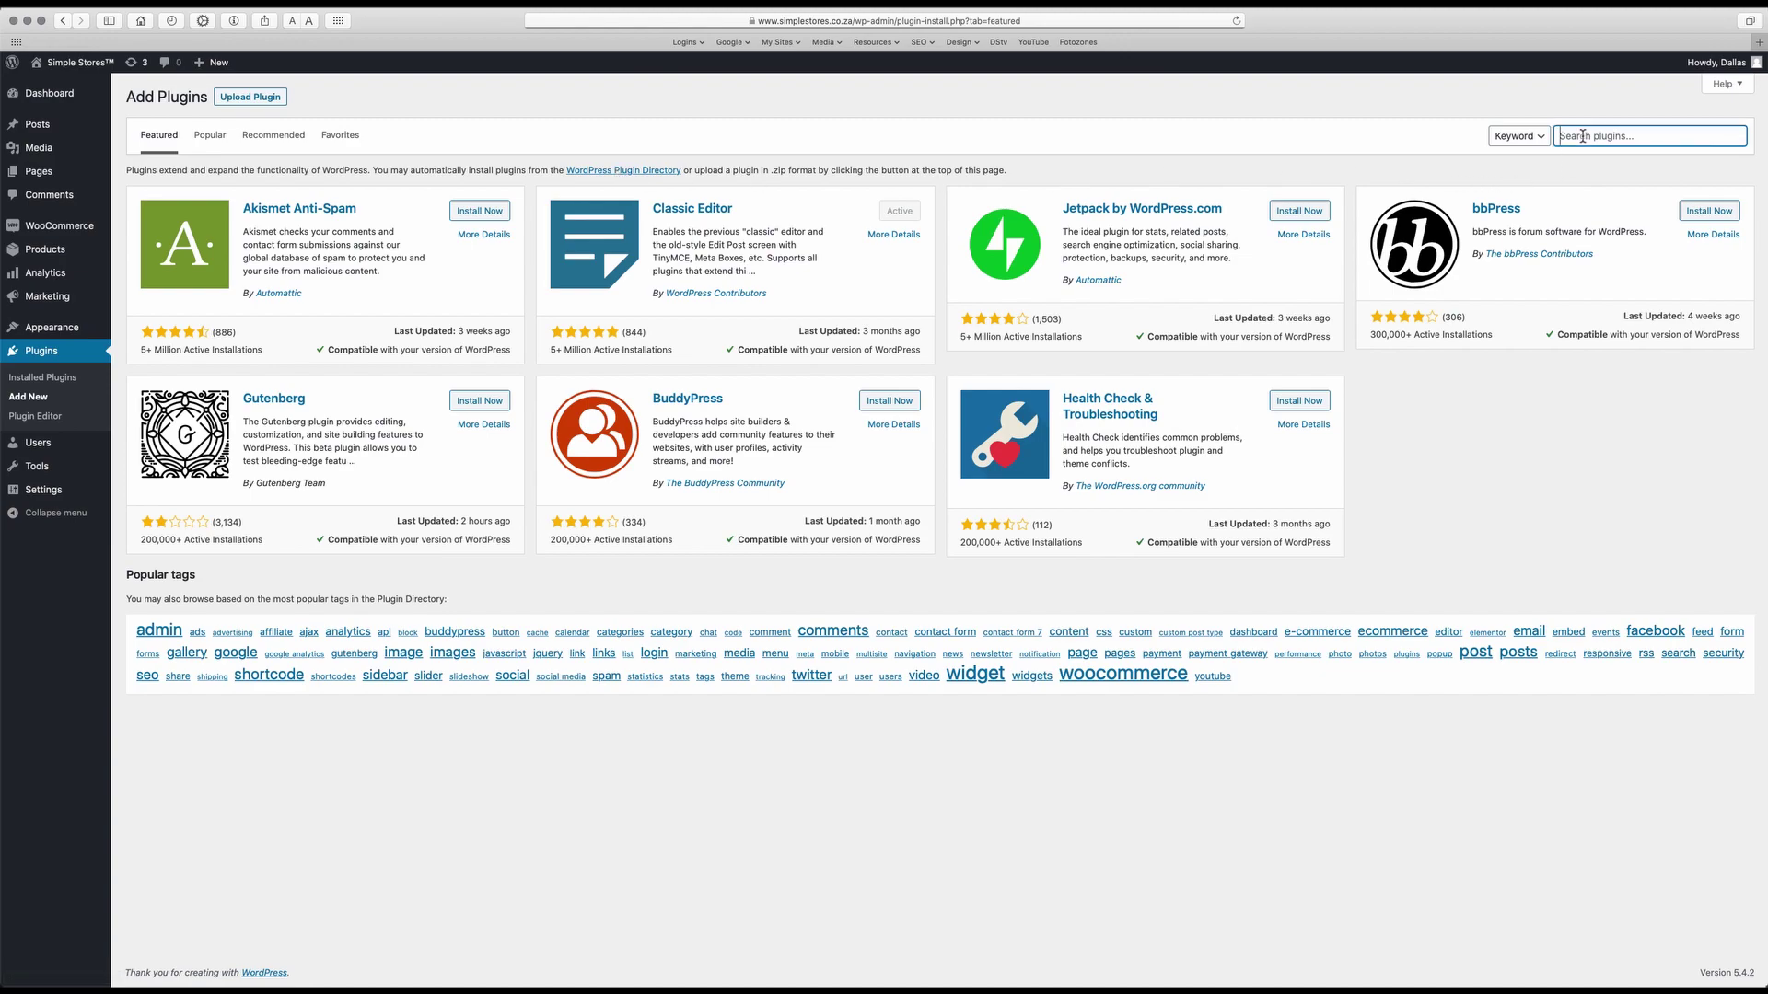
pyautogui.write('bookings')
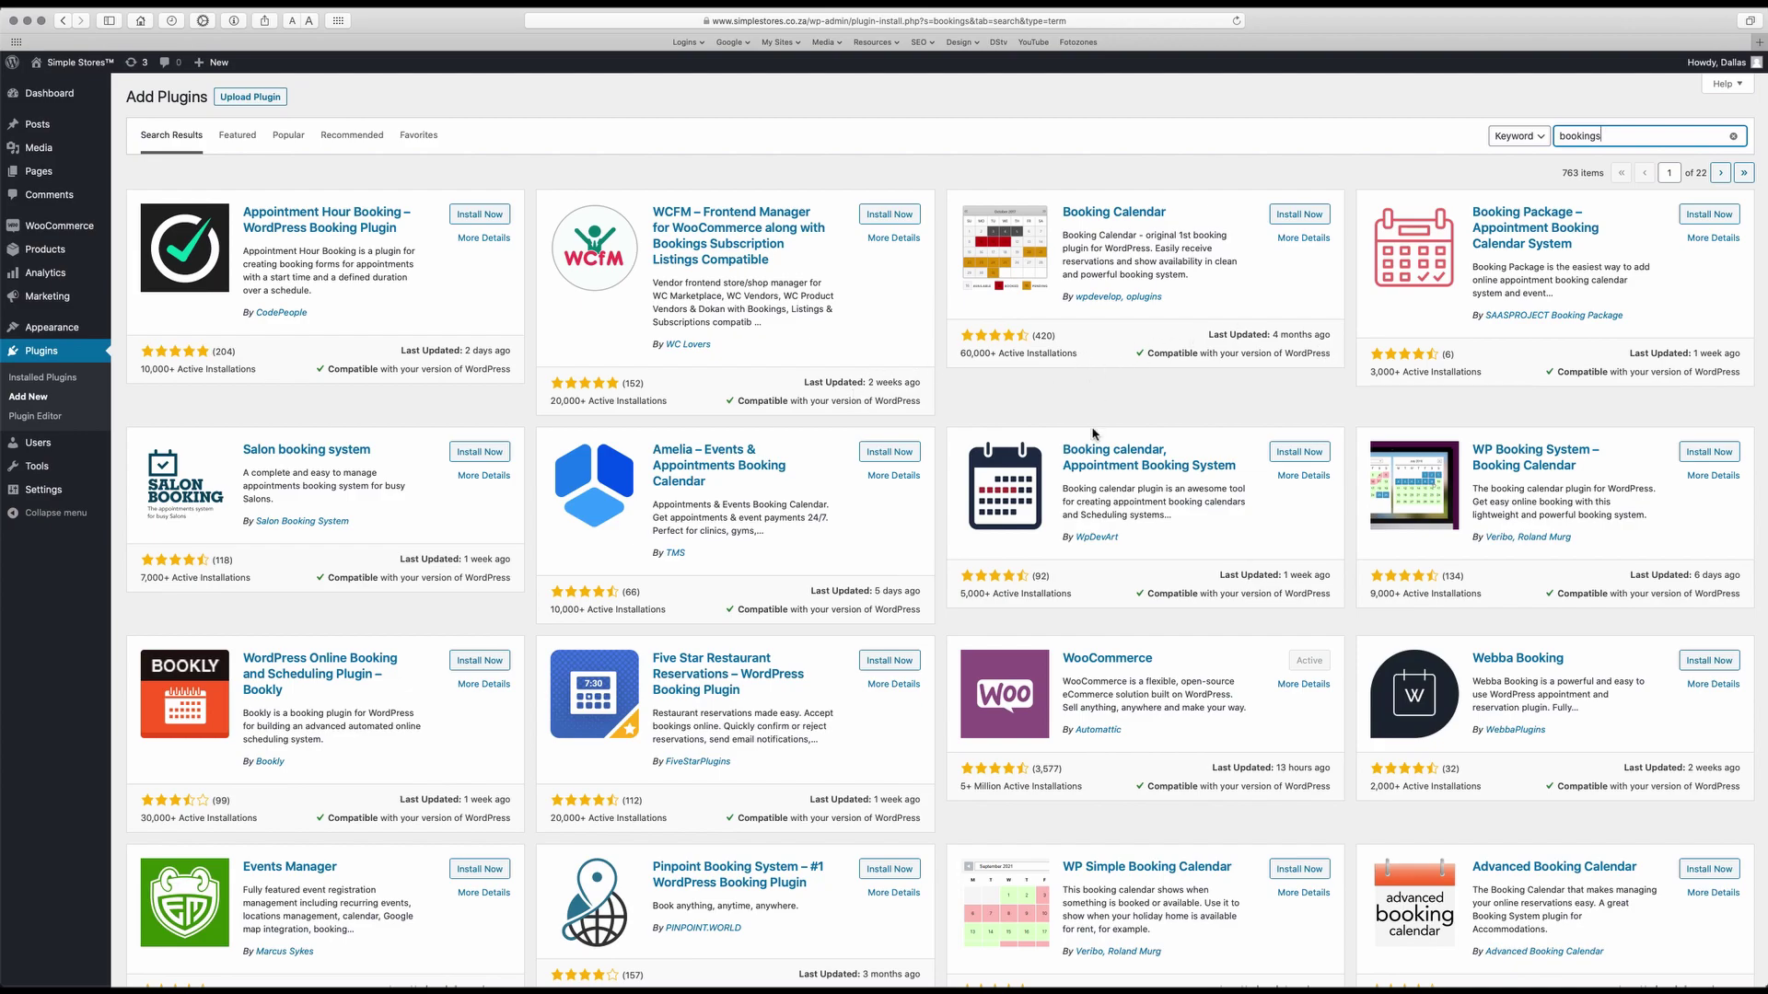
pyautogui.scroll(-1, 721, 624)
pyautogui.scroll(-2, 721, 623)
pyautogui.scroll(-2, 347, 742)
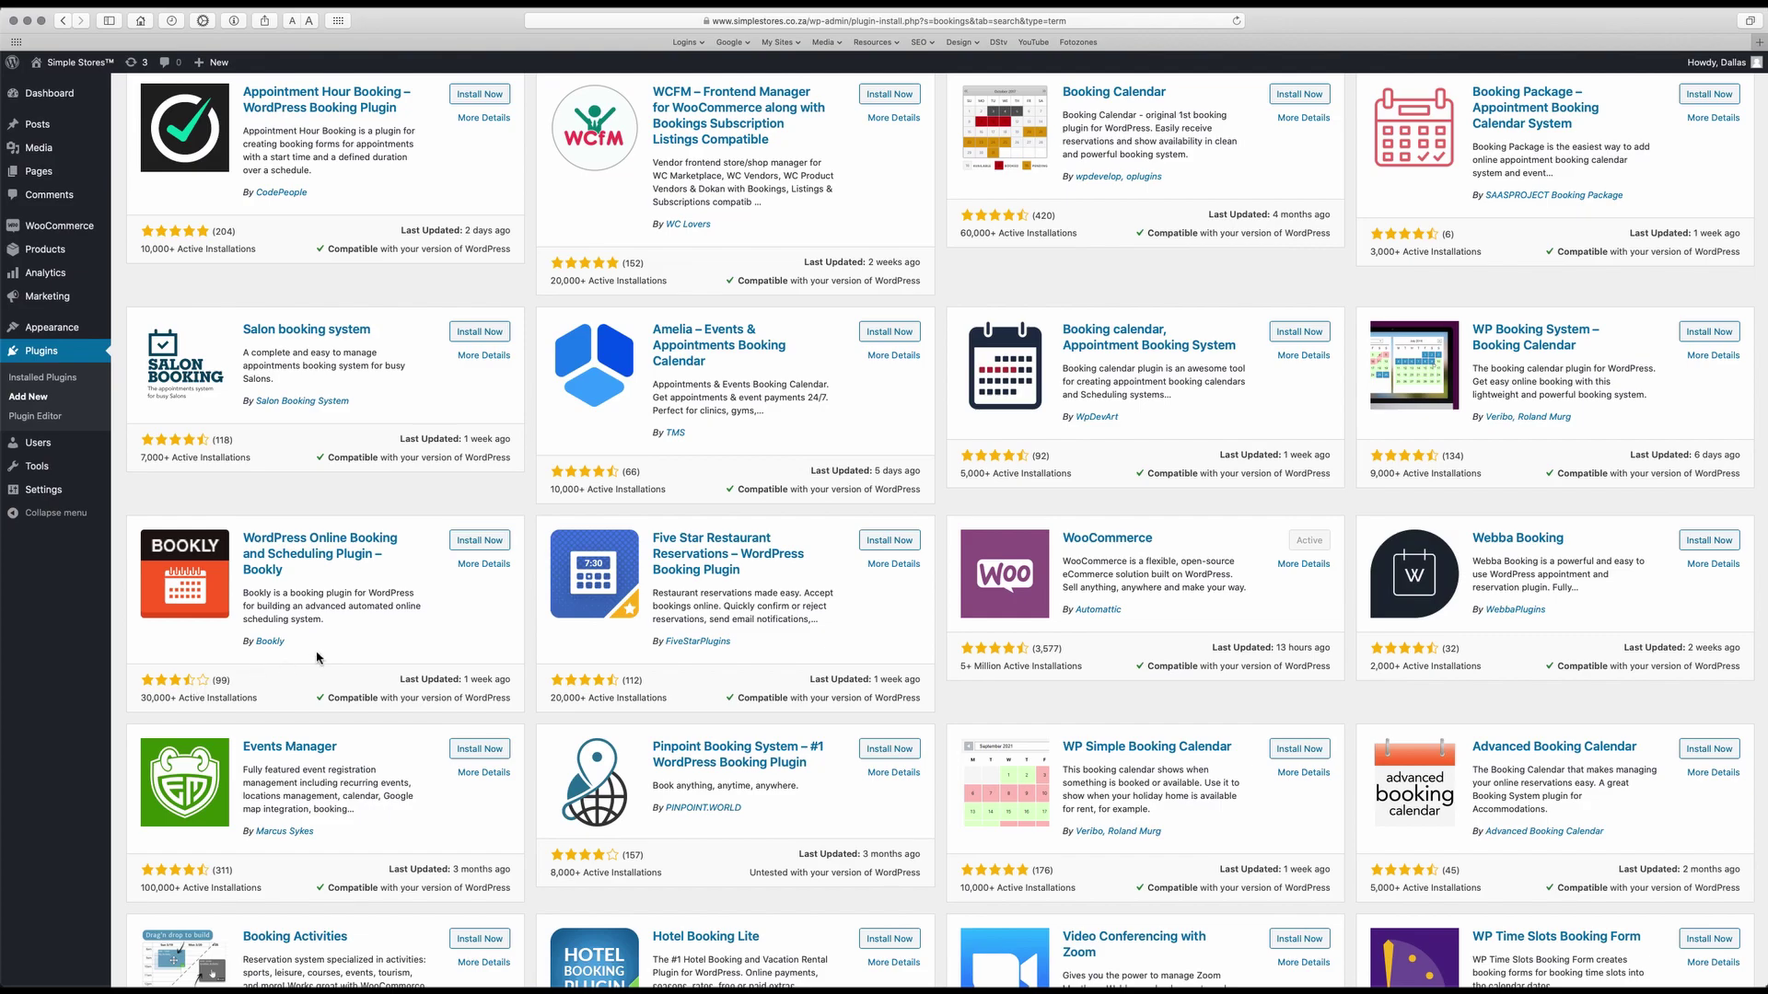
# Open the details of the Bookly online booking and scheduling plugin and read through its description
pyautogui.click(471, 568)
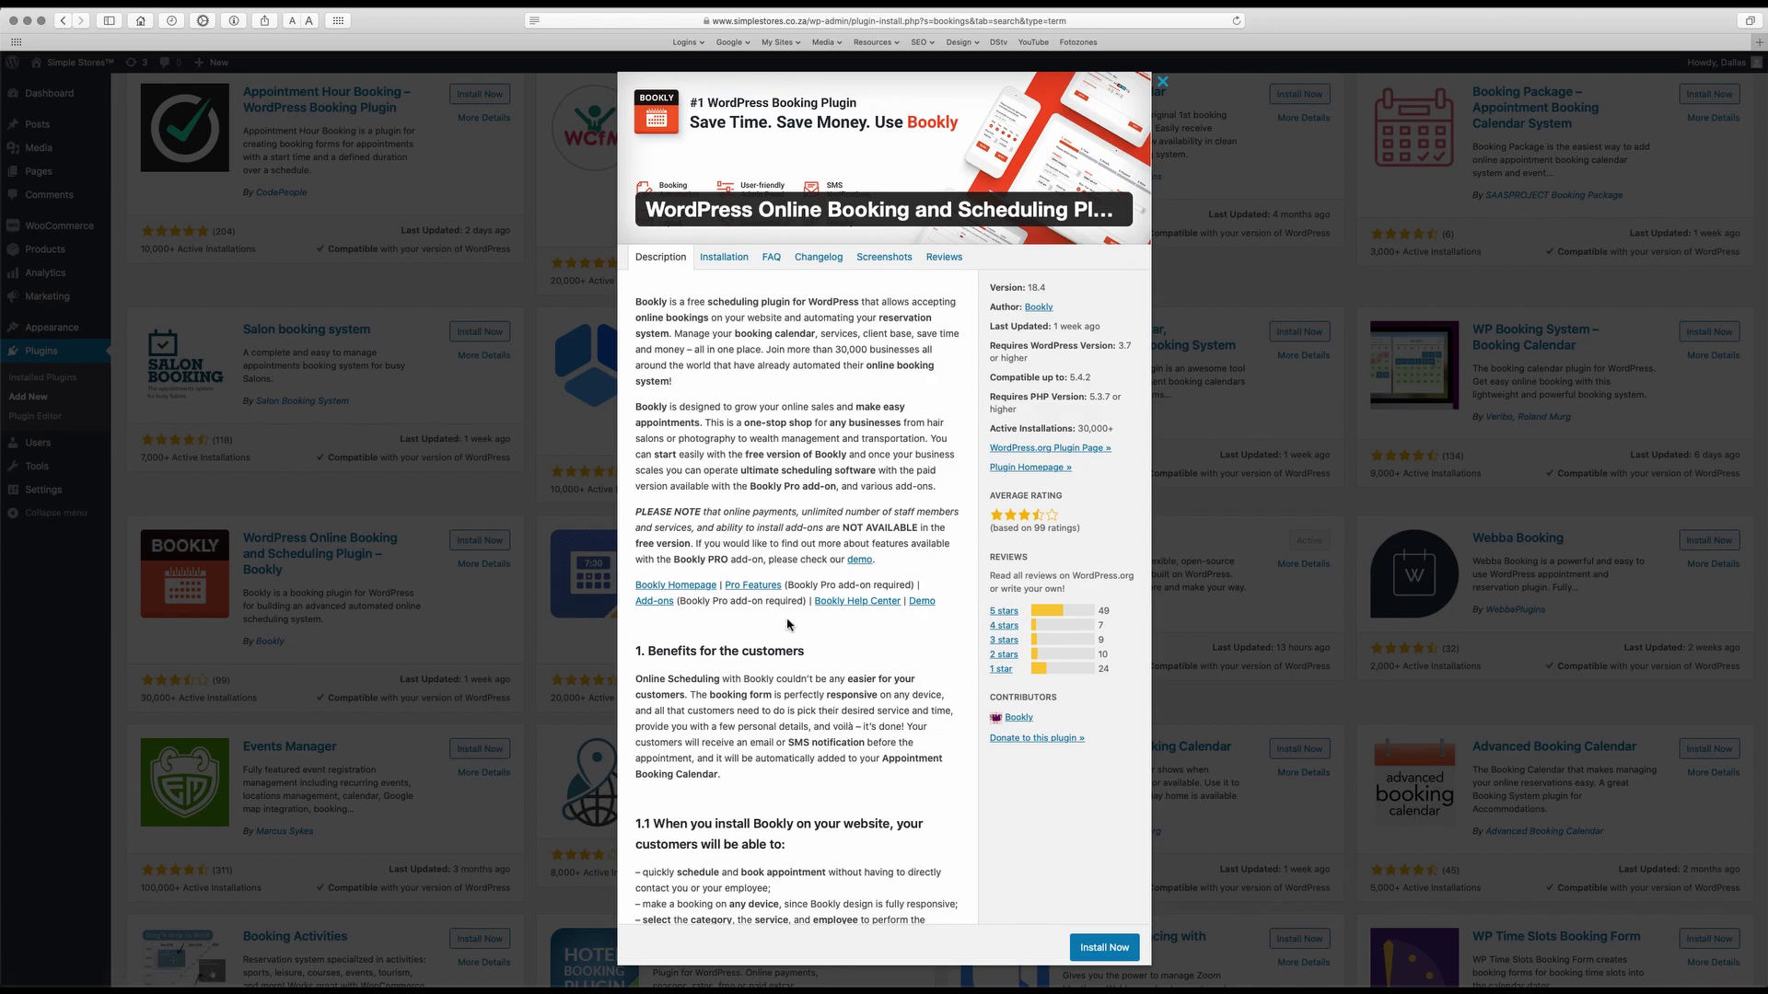
pyautogui.scroll(-3, 833, 691)
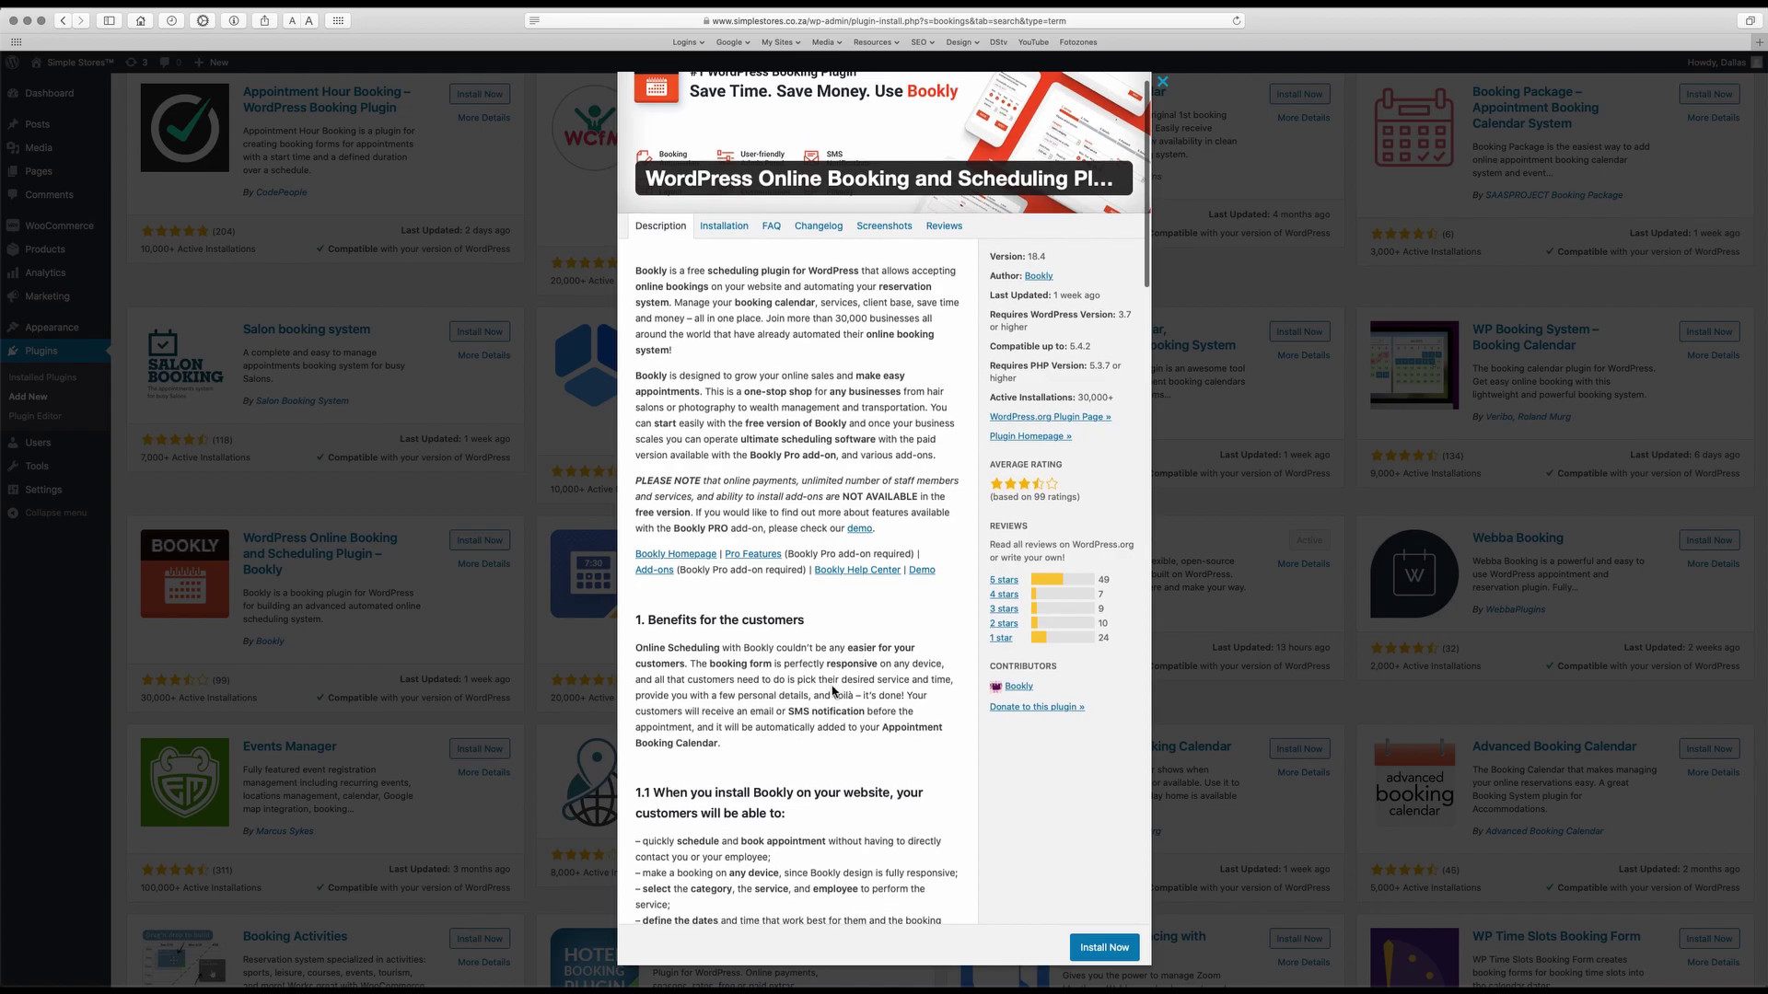
pyautogui.scroll(-8, 833, 691)
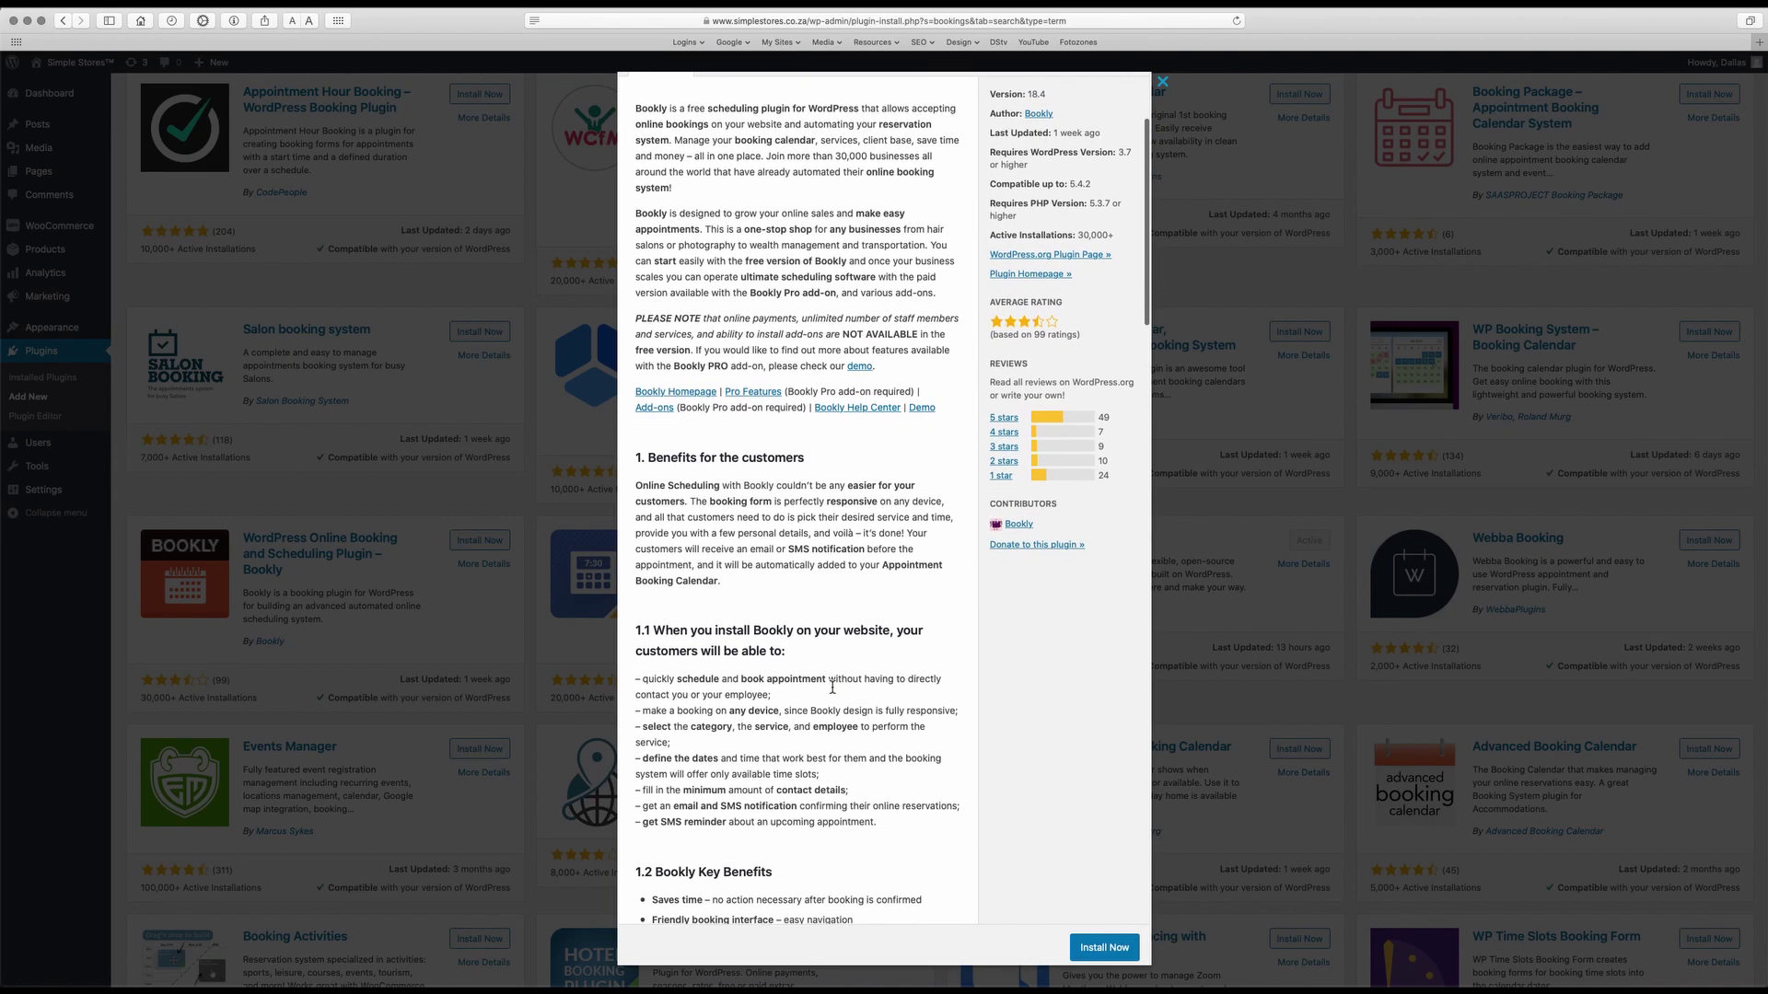
pyautogui.scroll(-12, 833, 687)
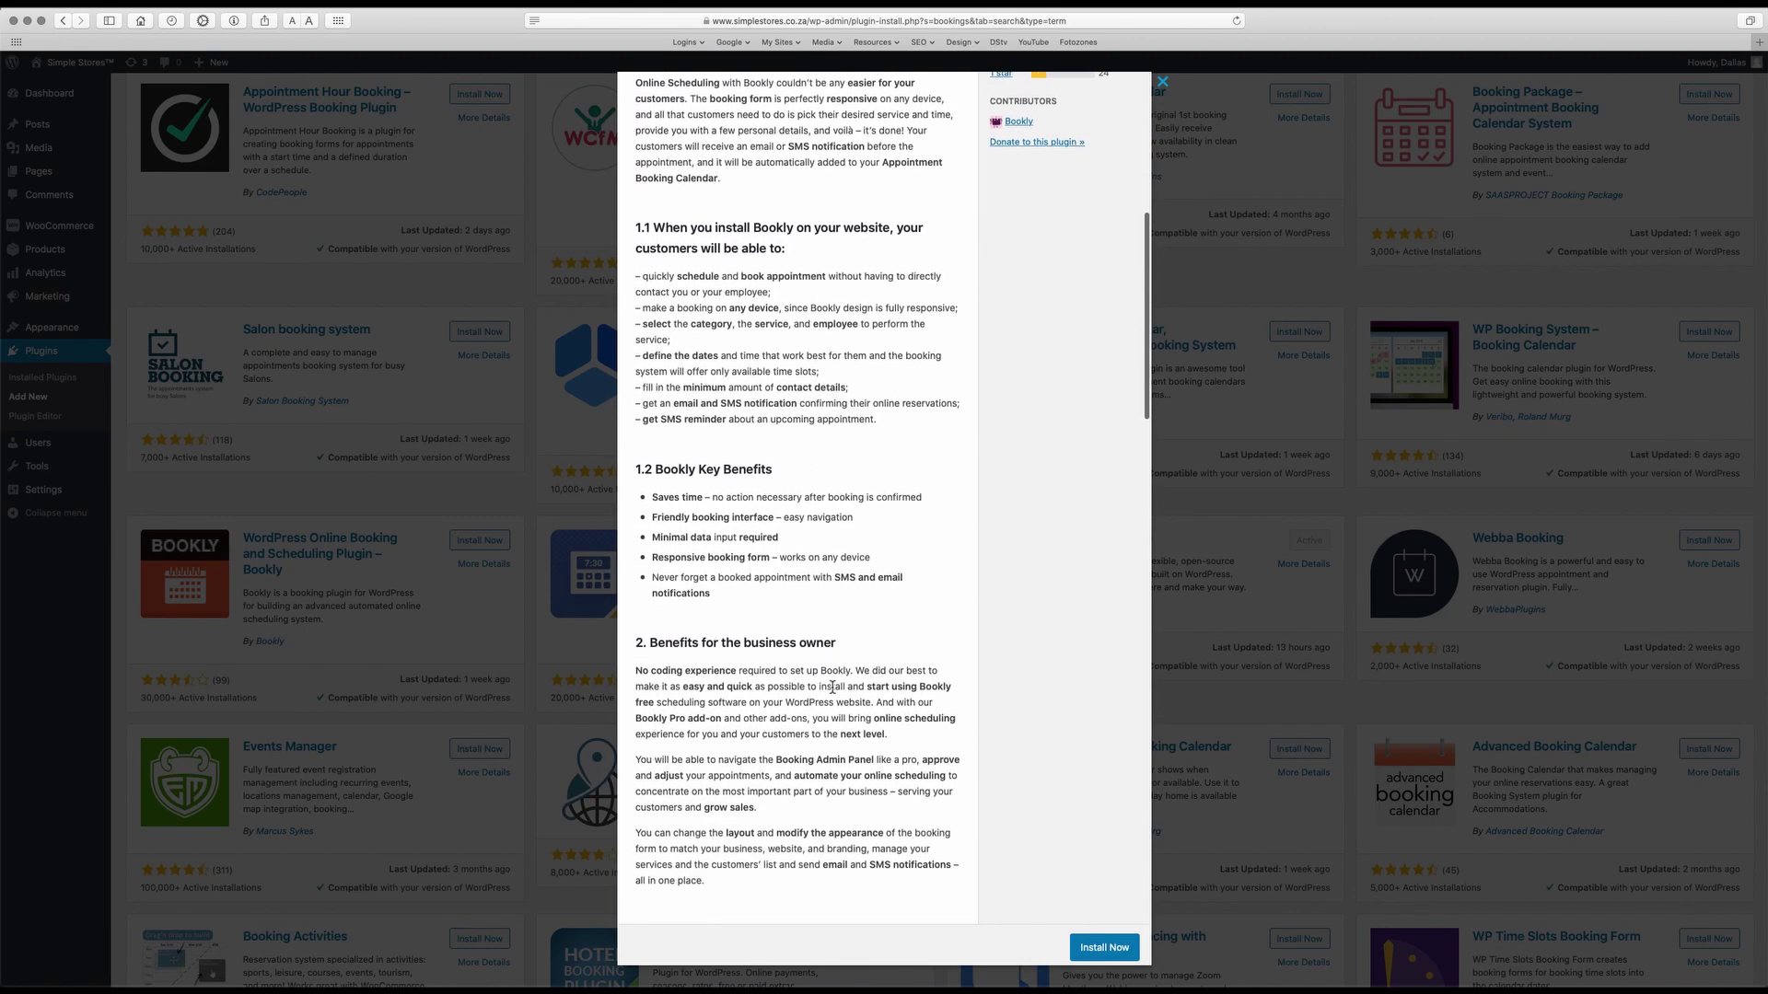
pyautogui.scroll(20, 832, 687)
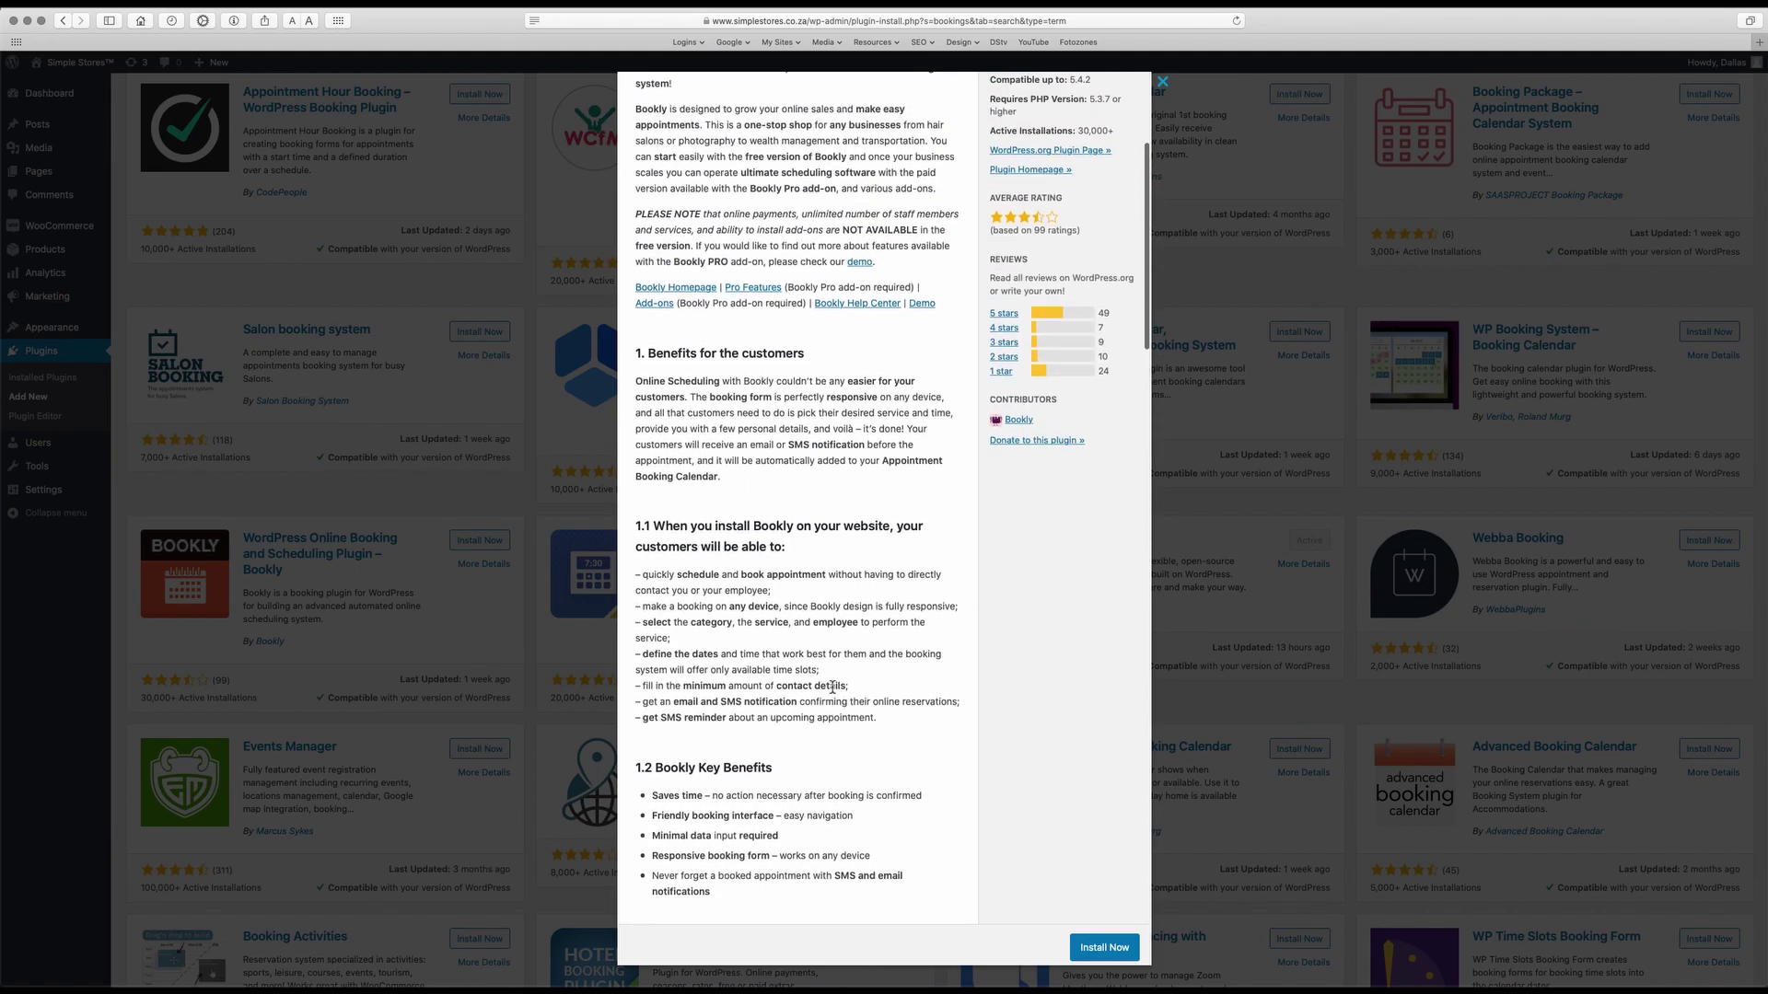
pyautogui.scroll(2, 958, 613)
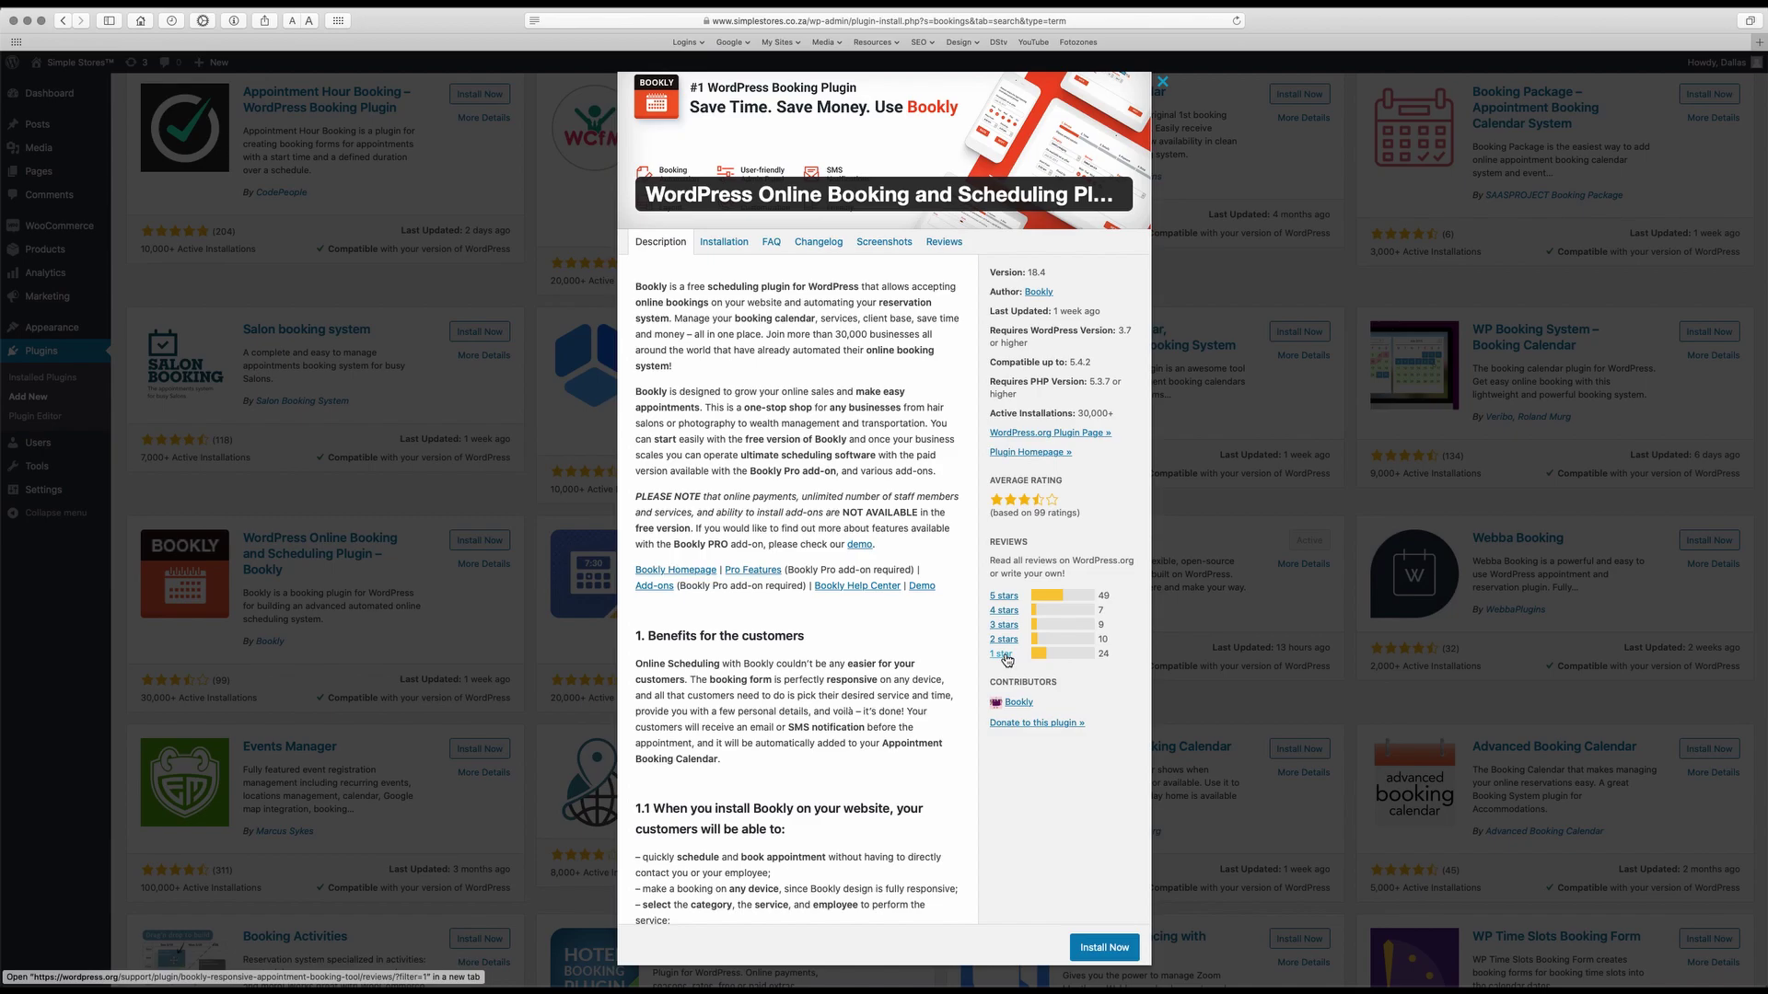
# Examine Bookly's 1-star reviews on WordPress.org, and close both the reviews and the plugin details
pyautogui.click(1003, 655)
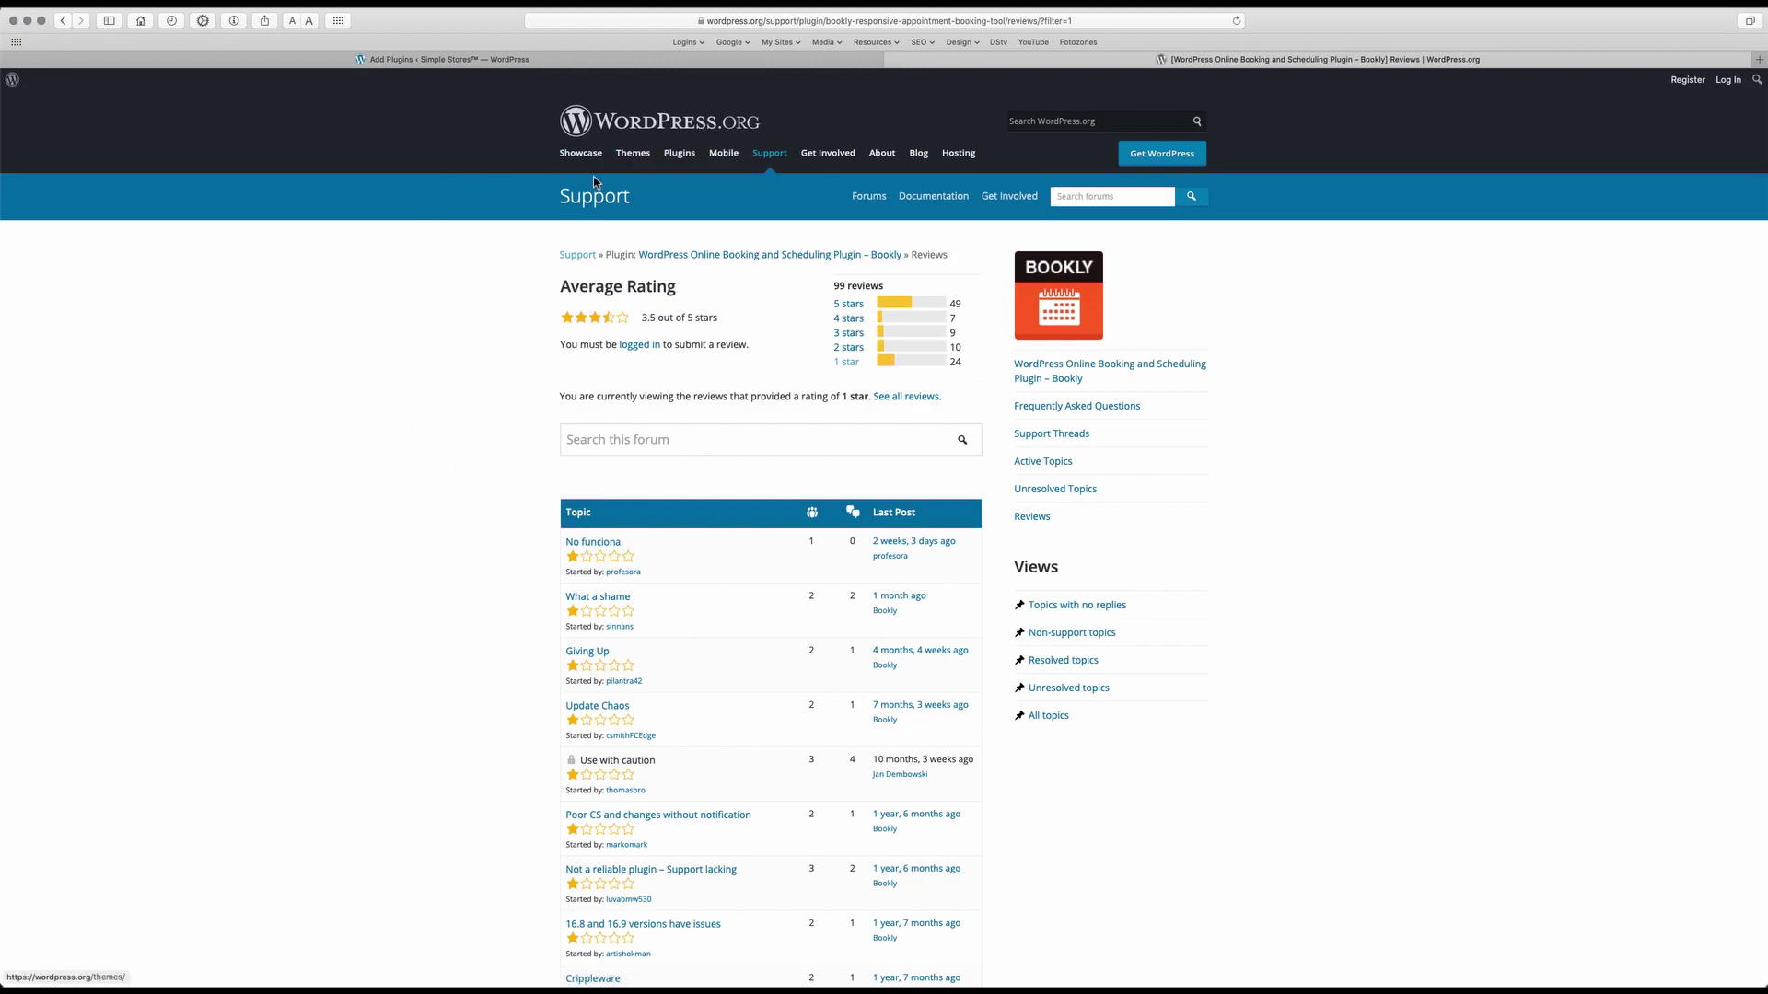
pyautogui.scroll(-2, 457, 572)
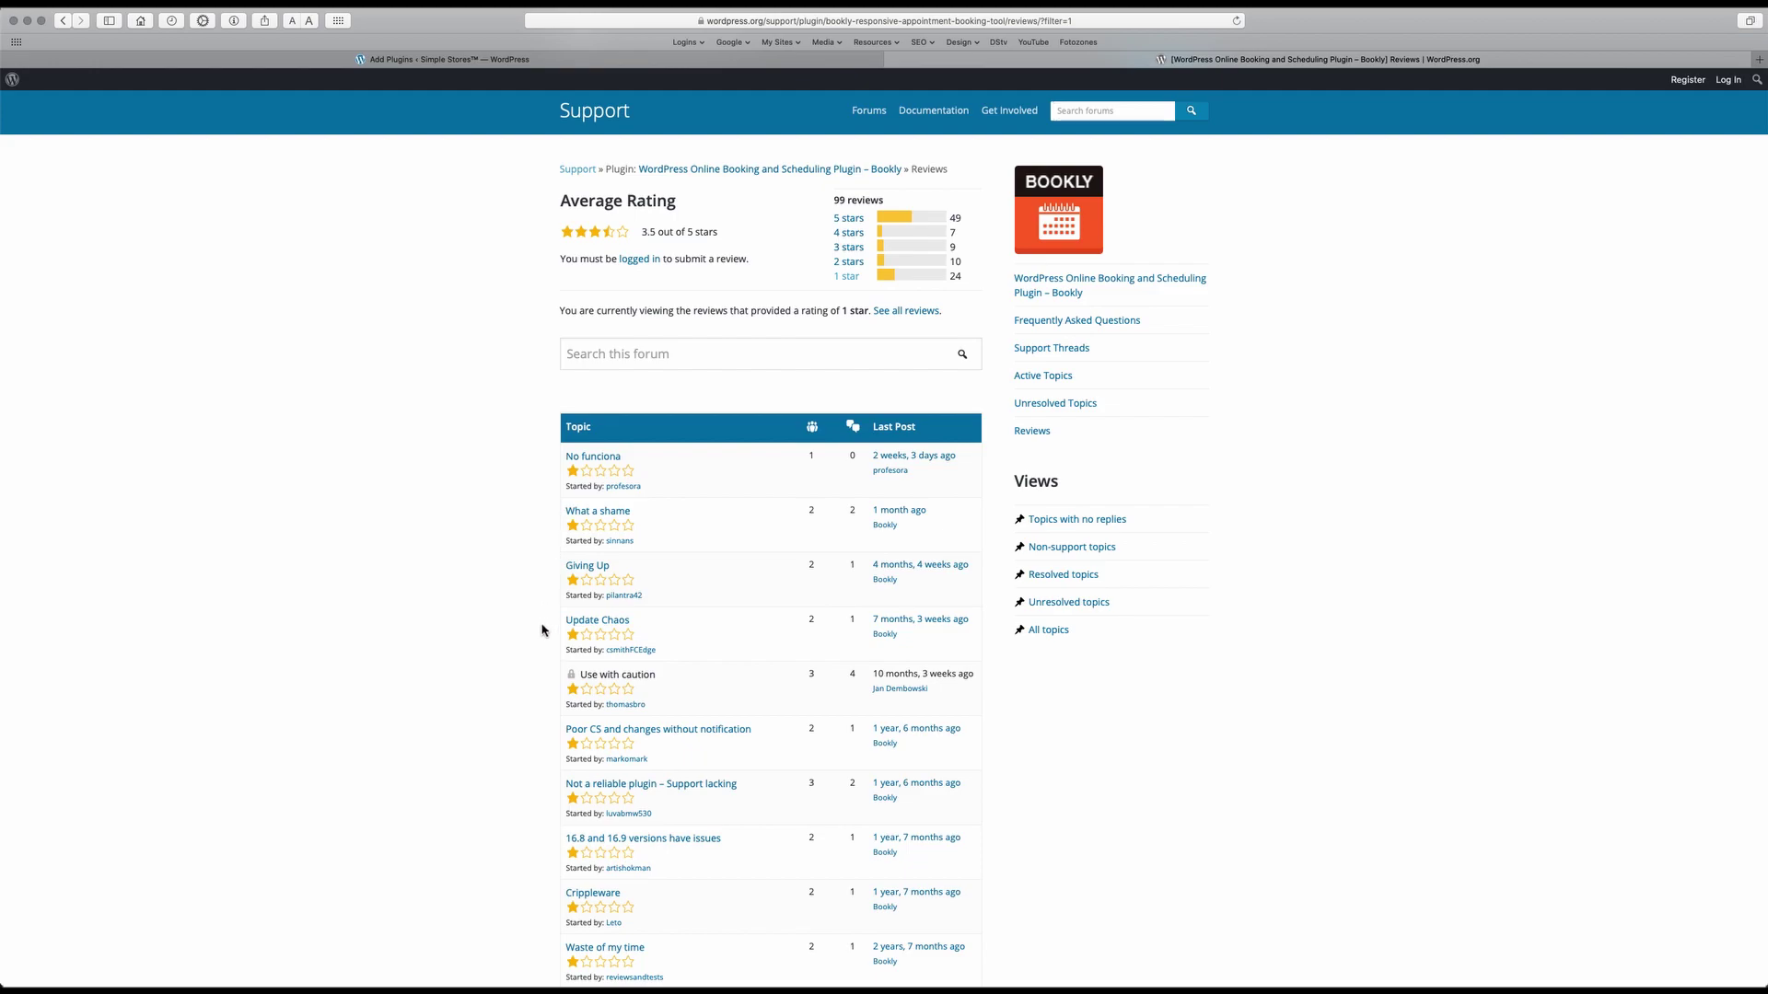
pyautogui.scroll(-1, 519, 669)
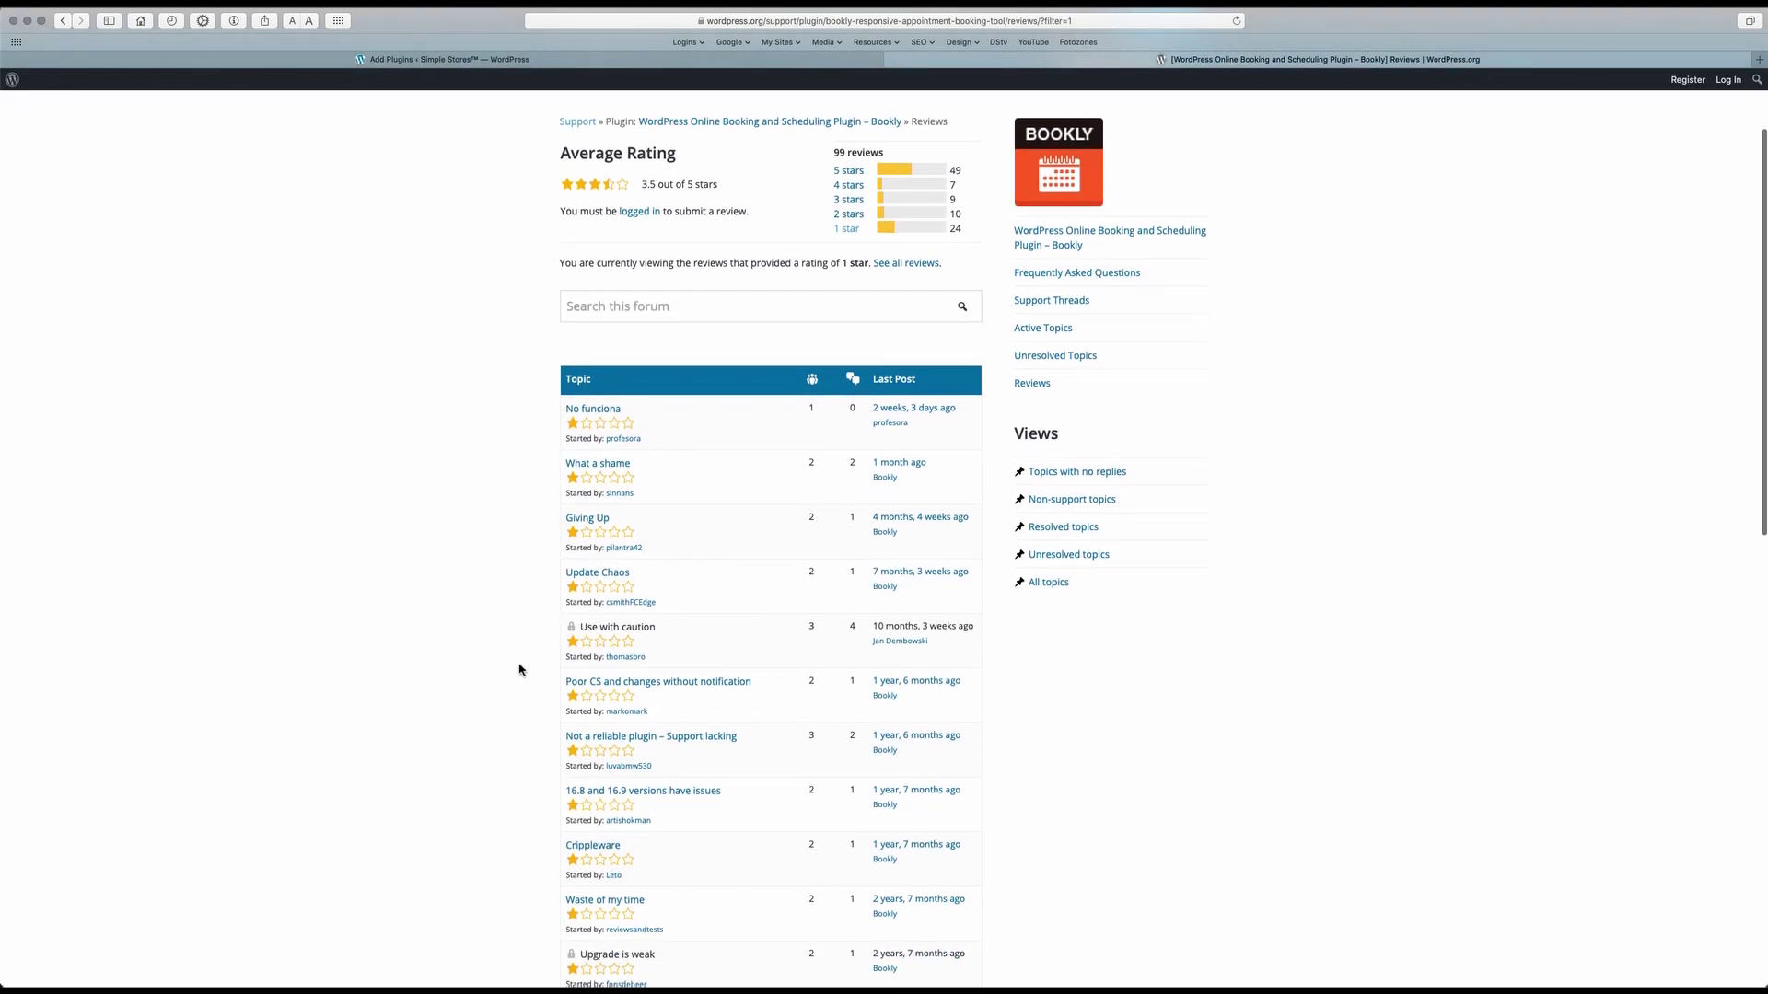
pyautogui.scroll(3, 518, 668)
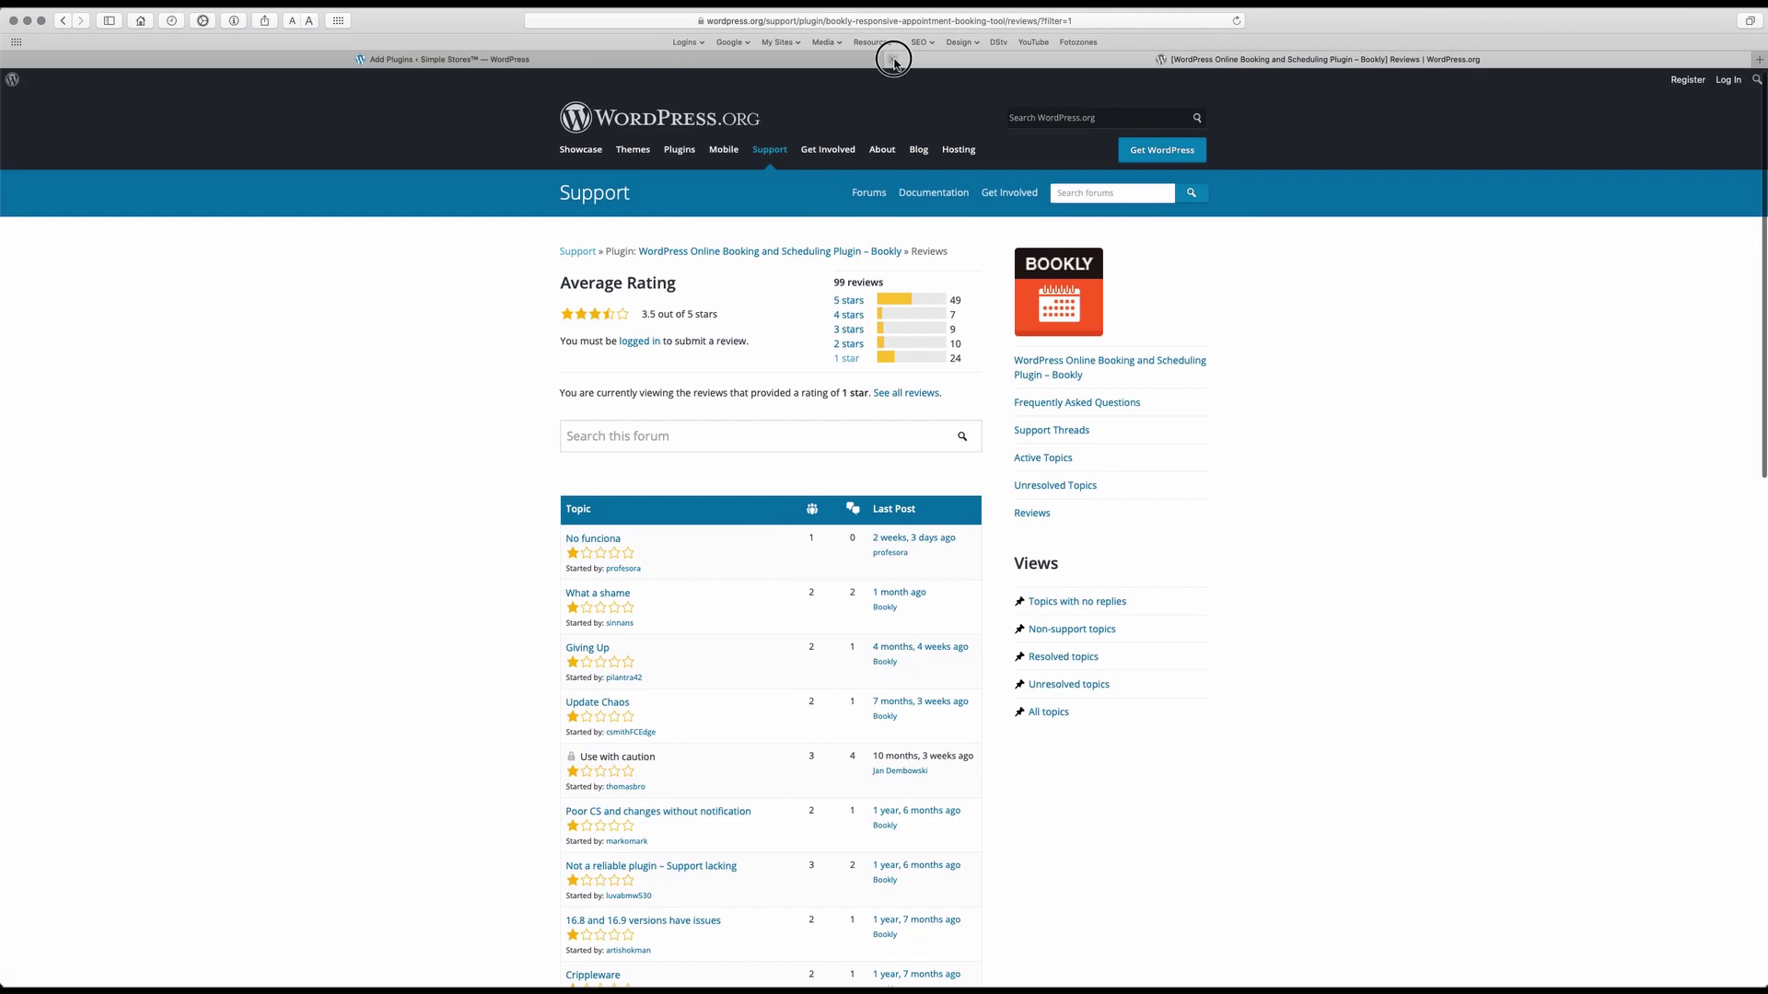
pyautogui.click(893, 61)
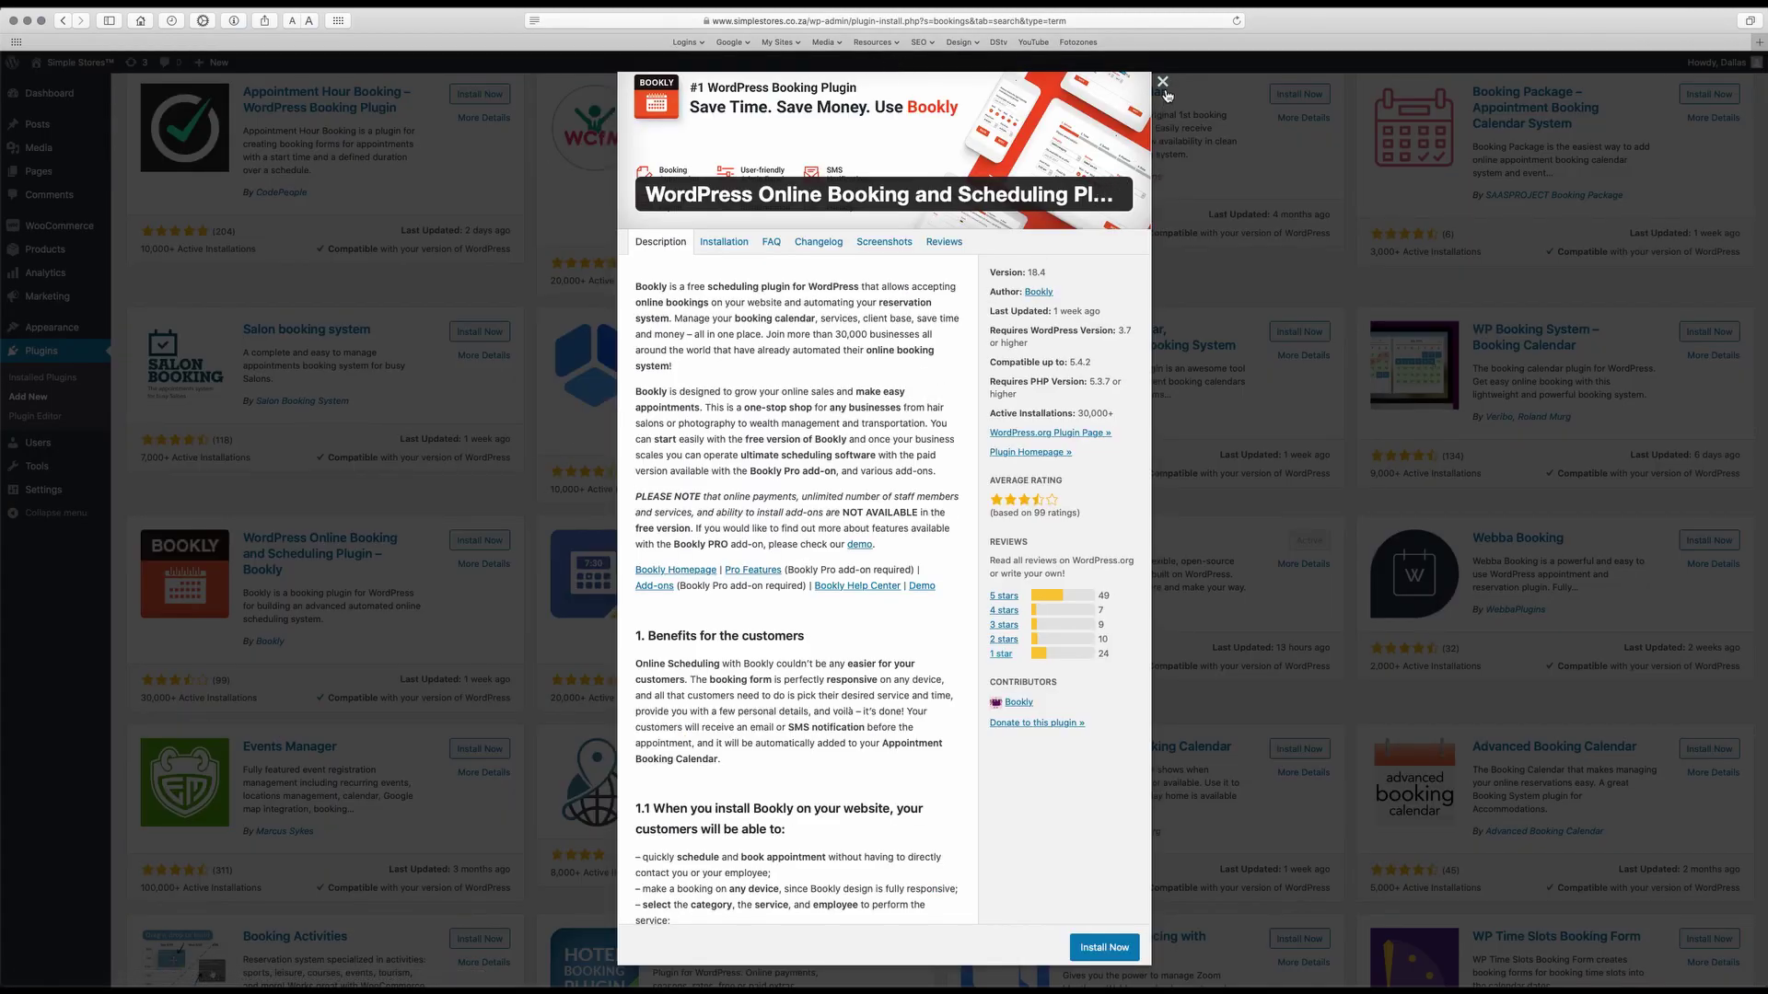
pyautogui.click(1163, 84)
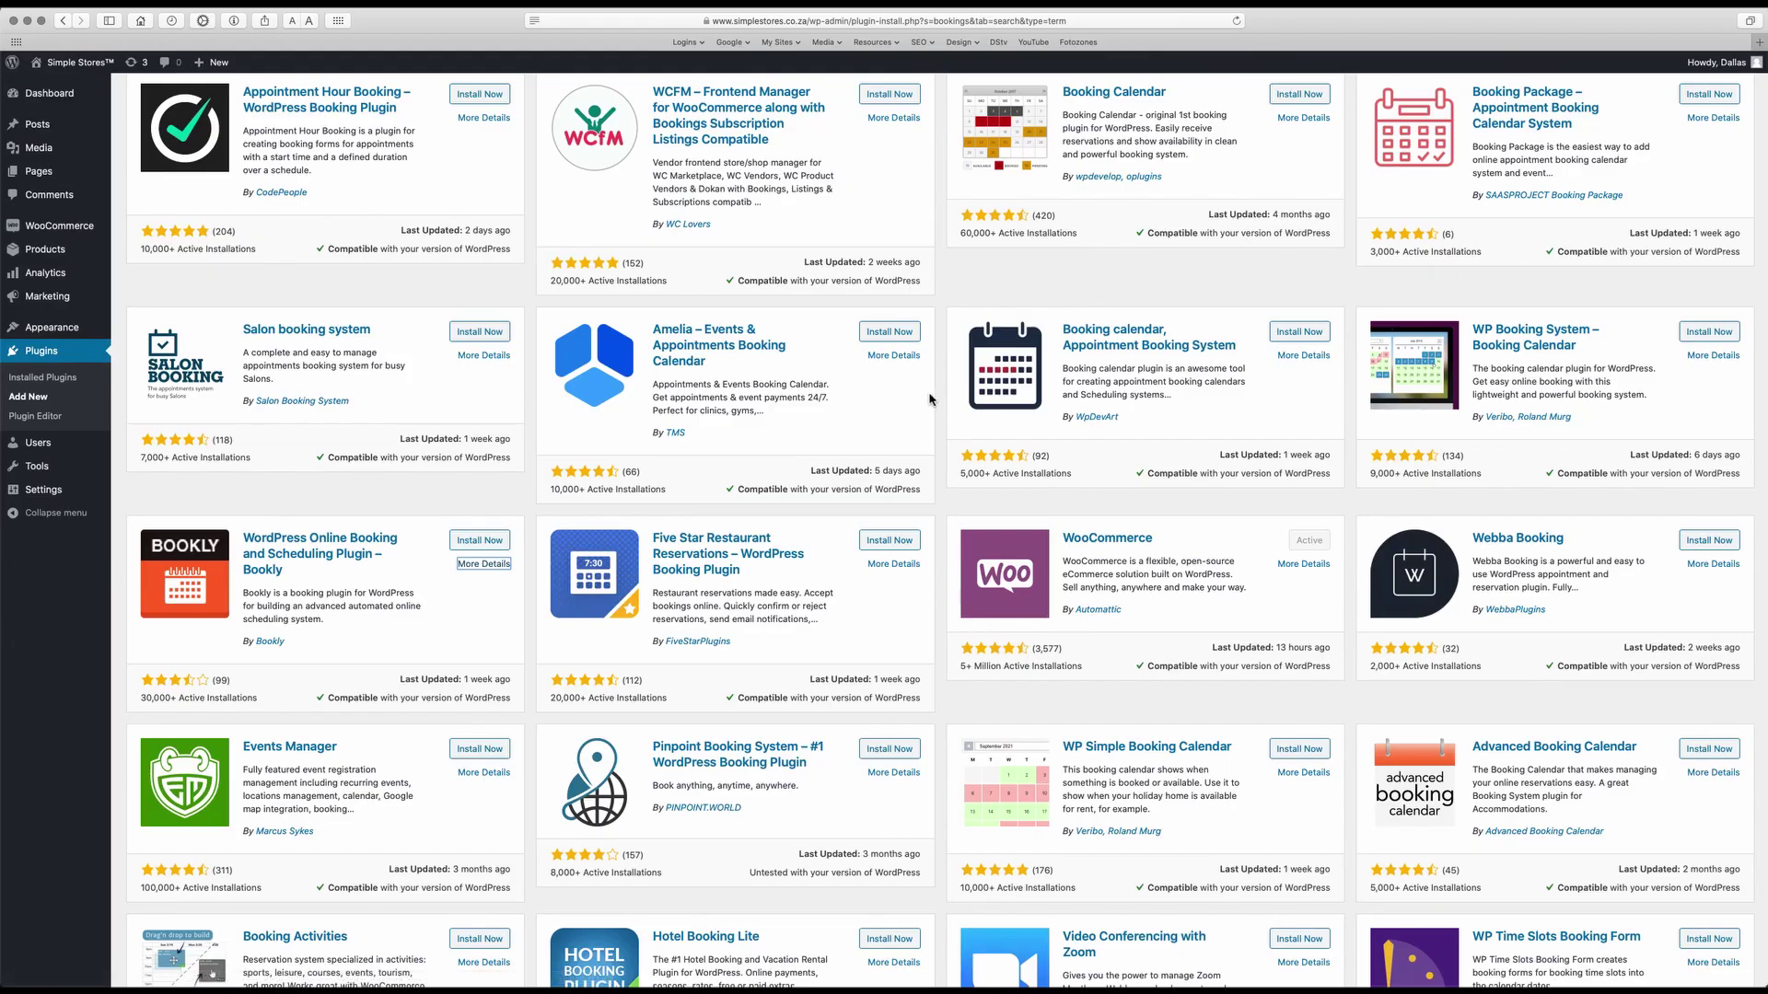
# Open the details of the WP Simple Booking Calendar plugin and view its 1-star reviews
pyautogui.scroll(-3, 935, 403)
pyautogui.scroll(-4, 938, 408)
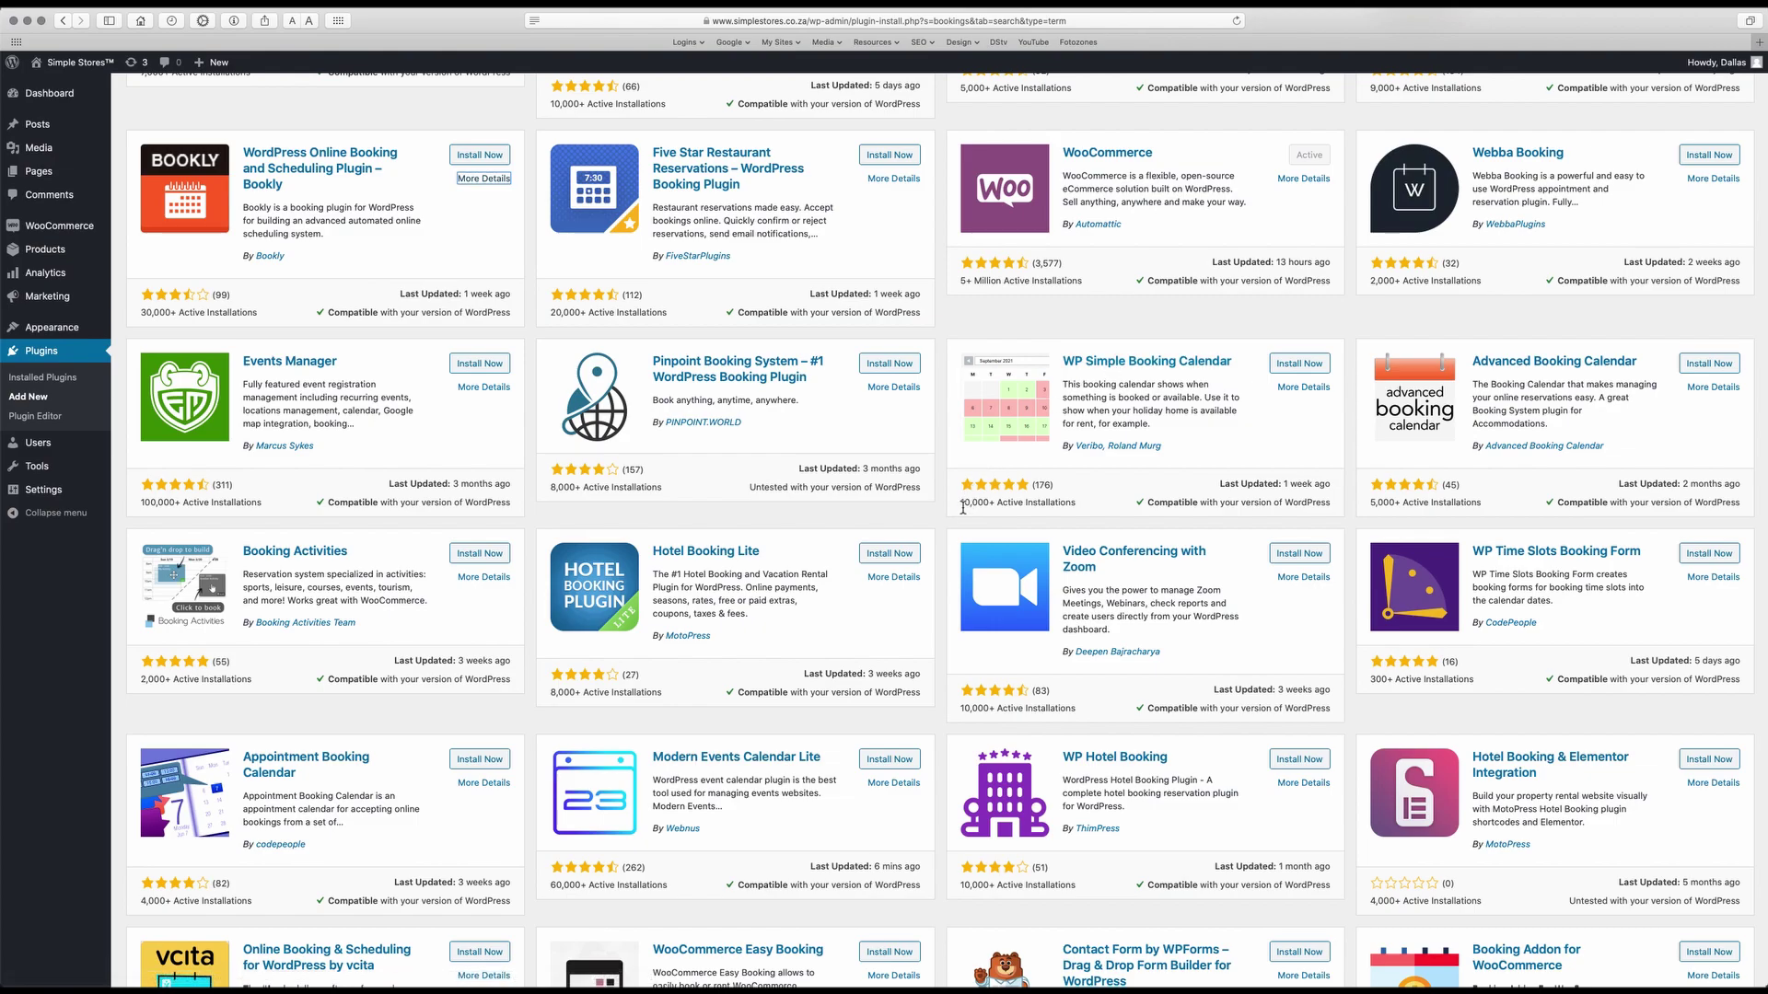
pyautogui.click(1309, 388)
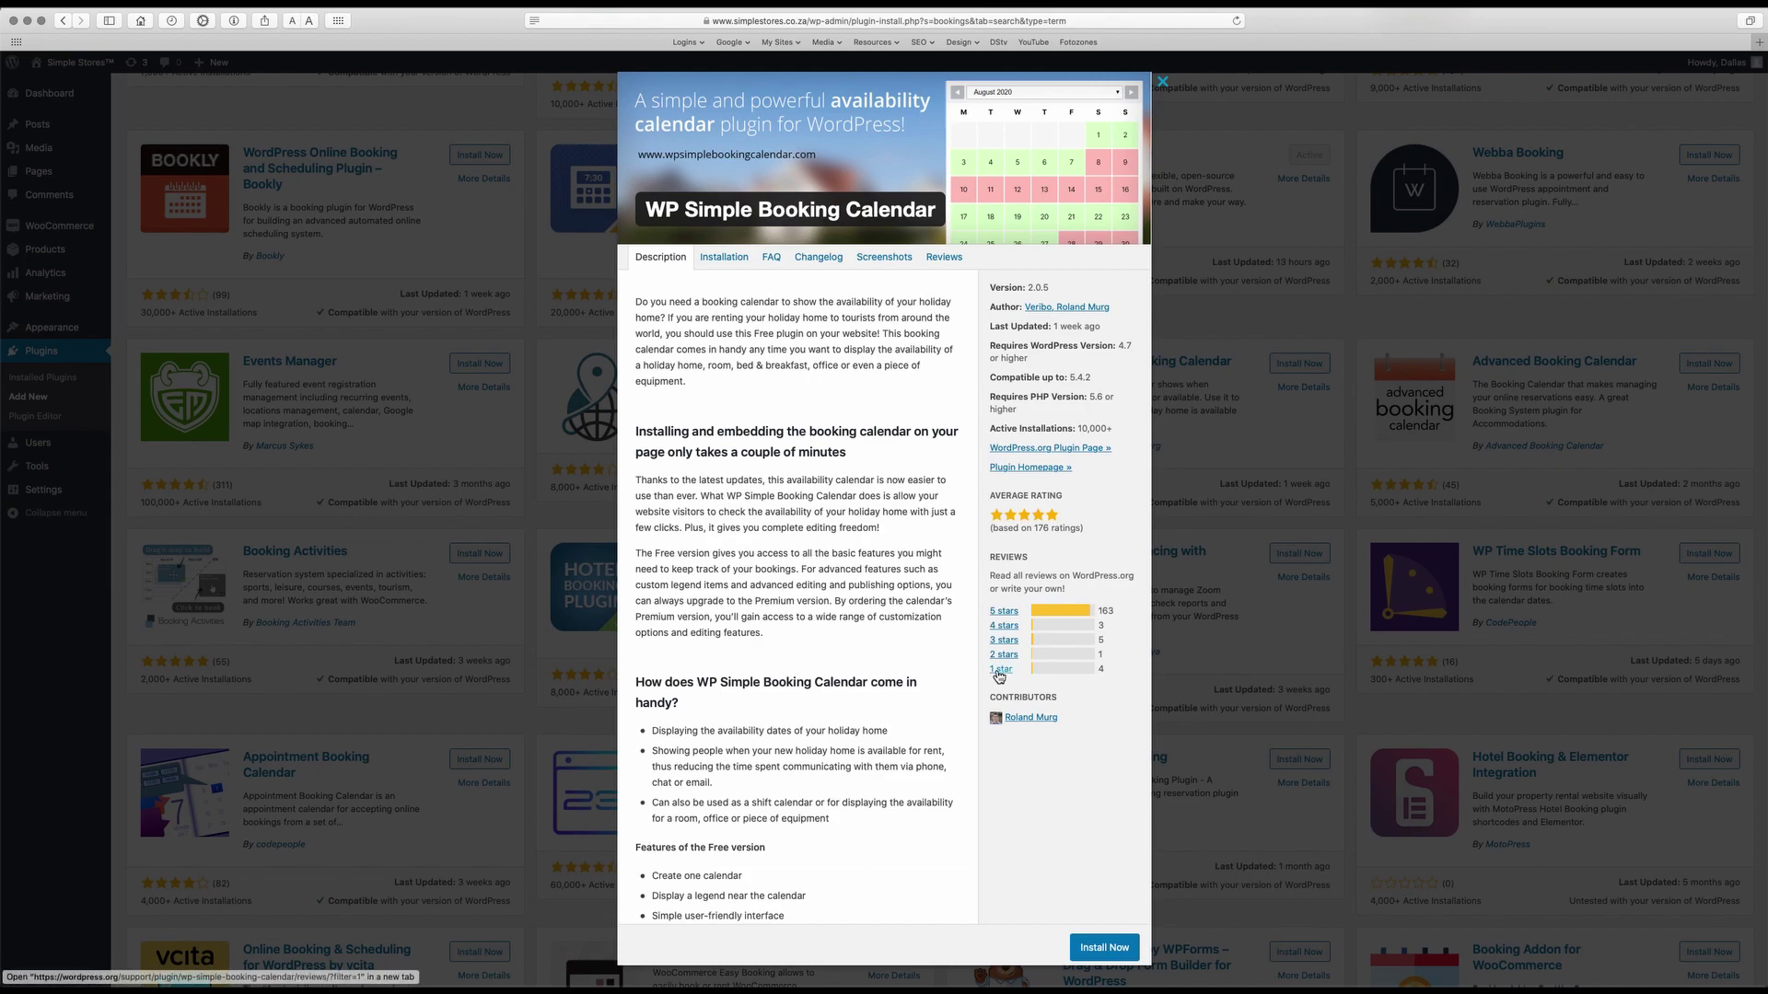
pyautogui.click(999, 672)
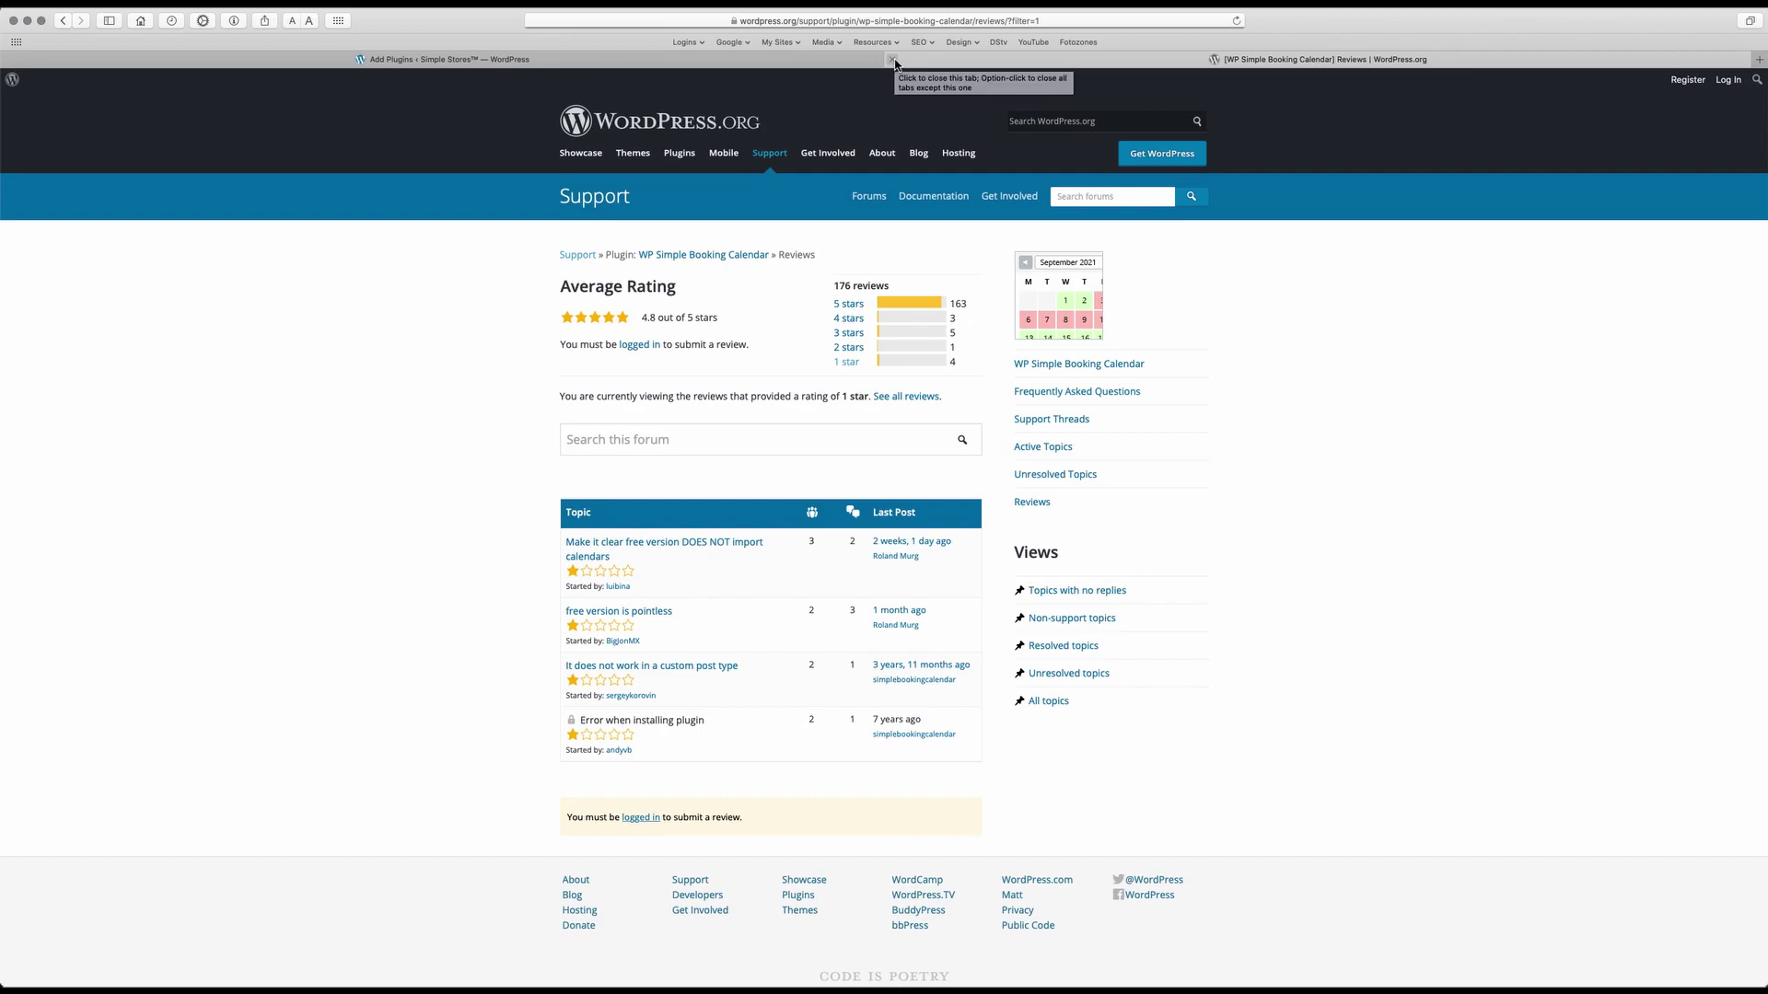
# Close the WordPress.org reviews page, and install and activate the WP Simple Booking Calendar plugin
pyautogui.click(892, 60)
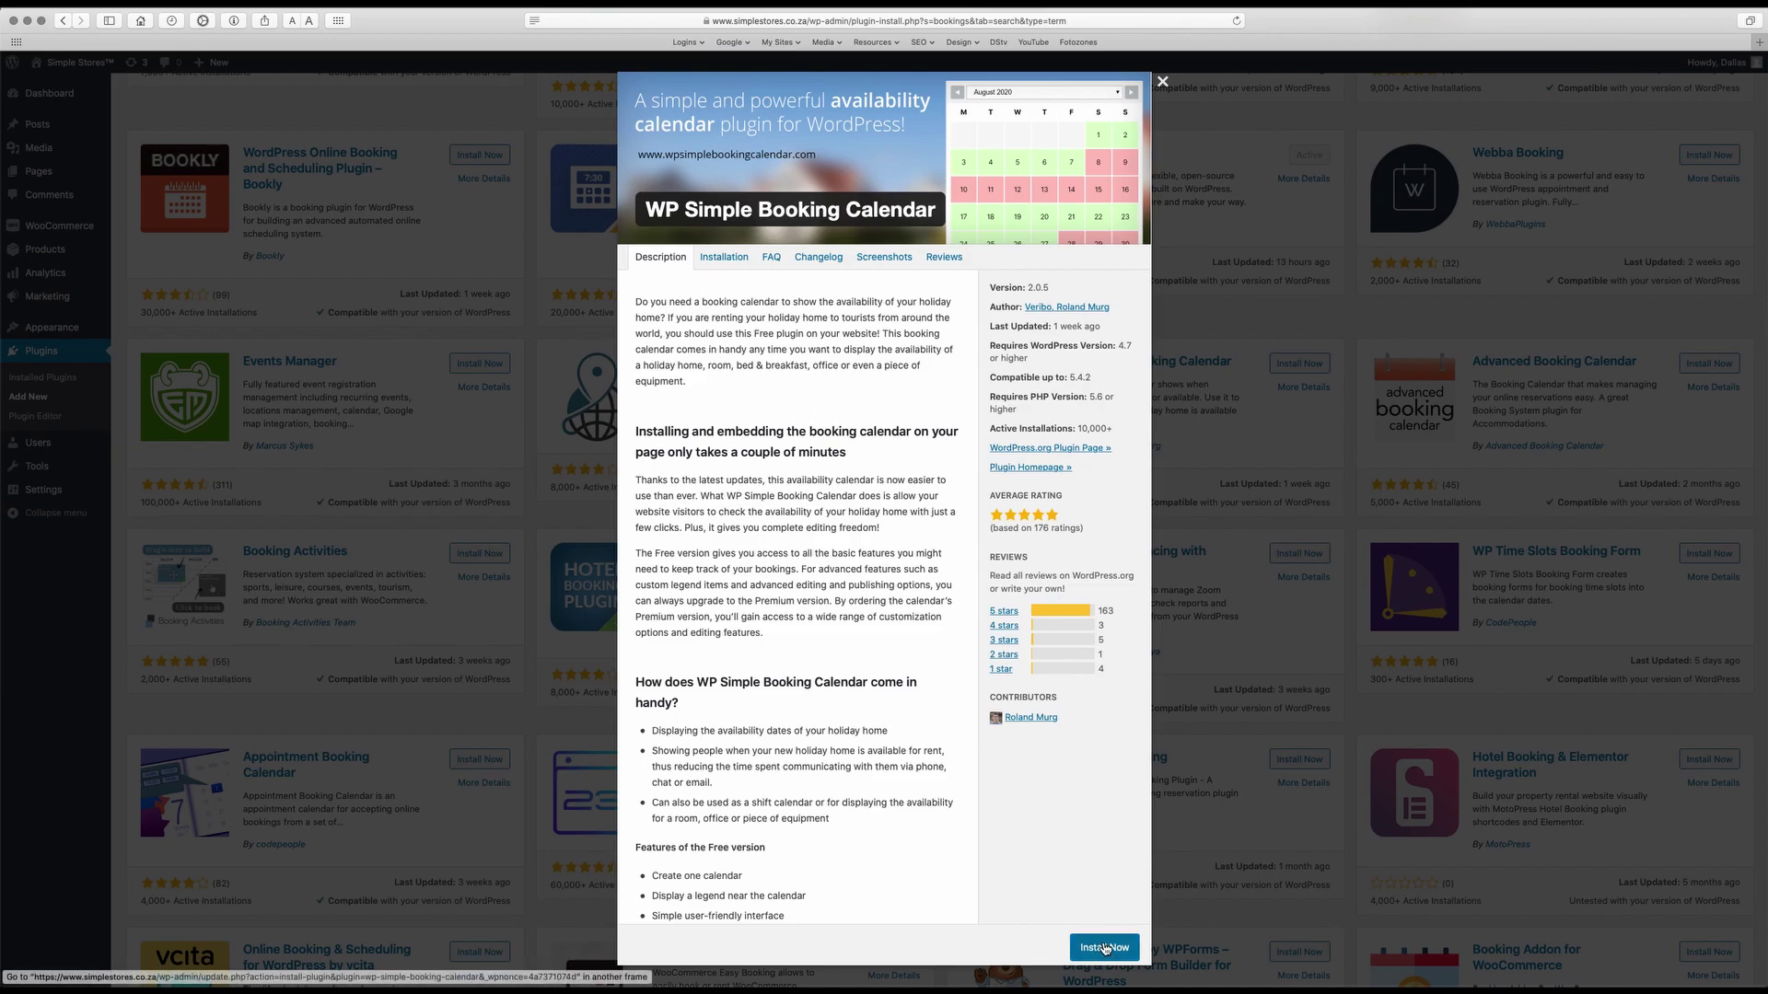
pyautogui.click(1104, 947)
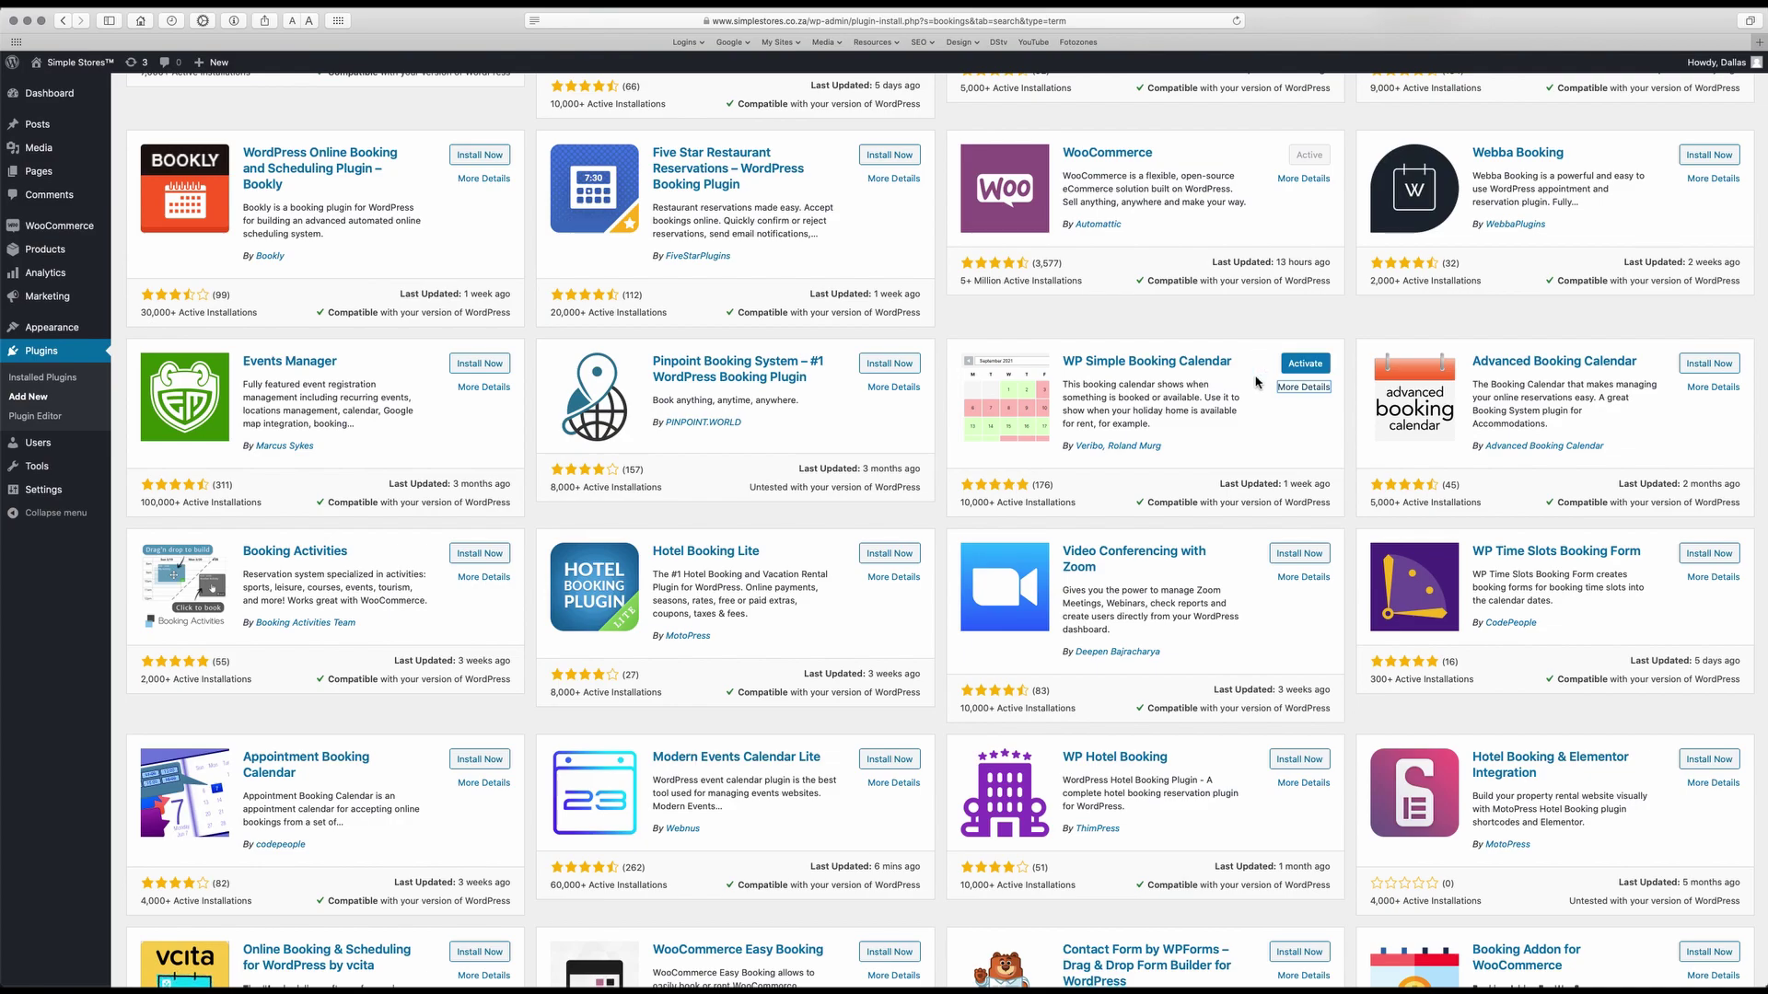
pyautogui.click(1312, 368)
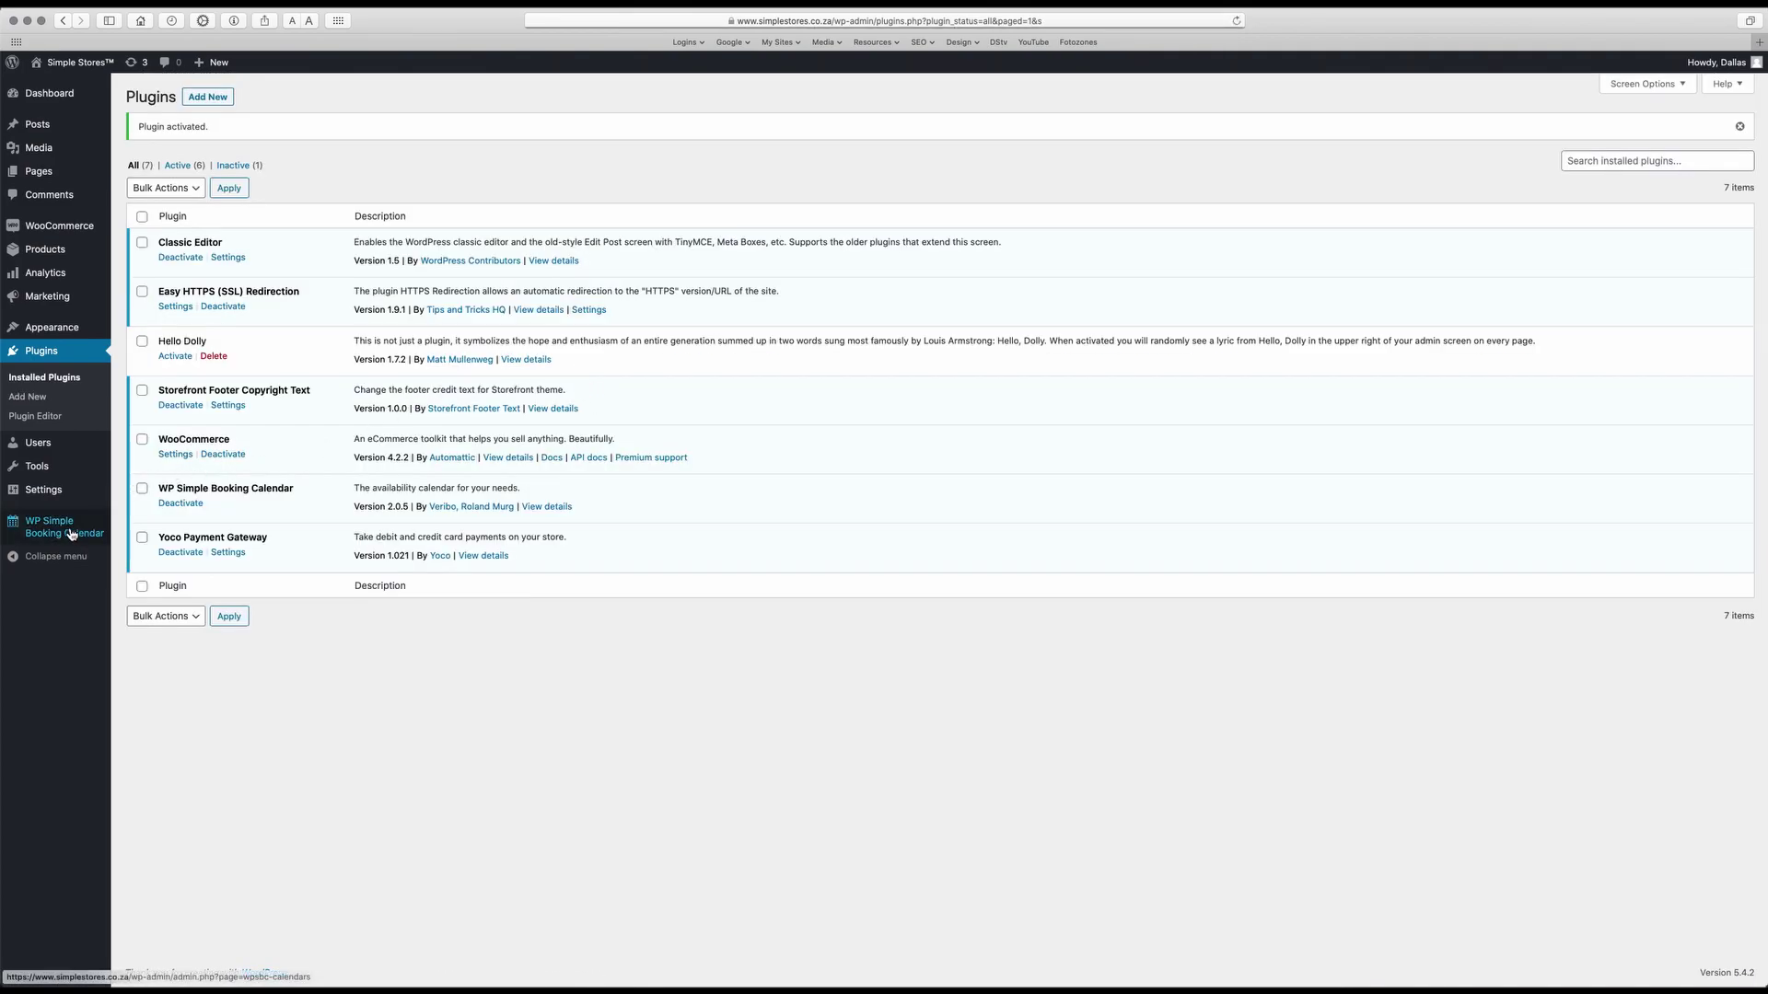
# View the WP Simple Booking Calendar plugin's calendars page and open its settings
pyautogui.moveTo(46, 528)
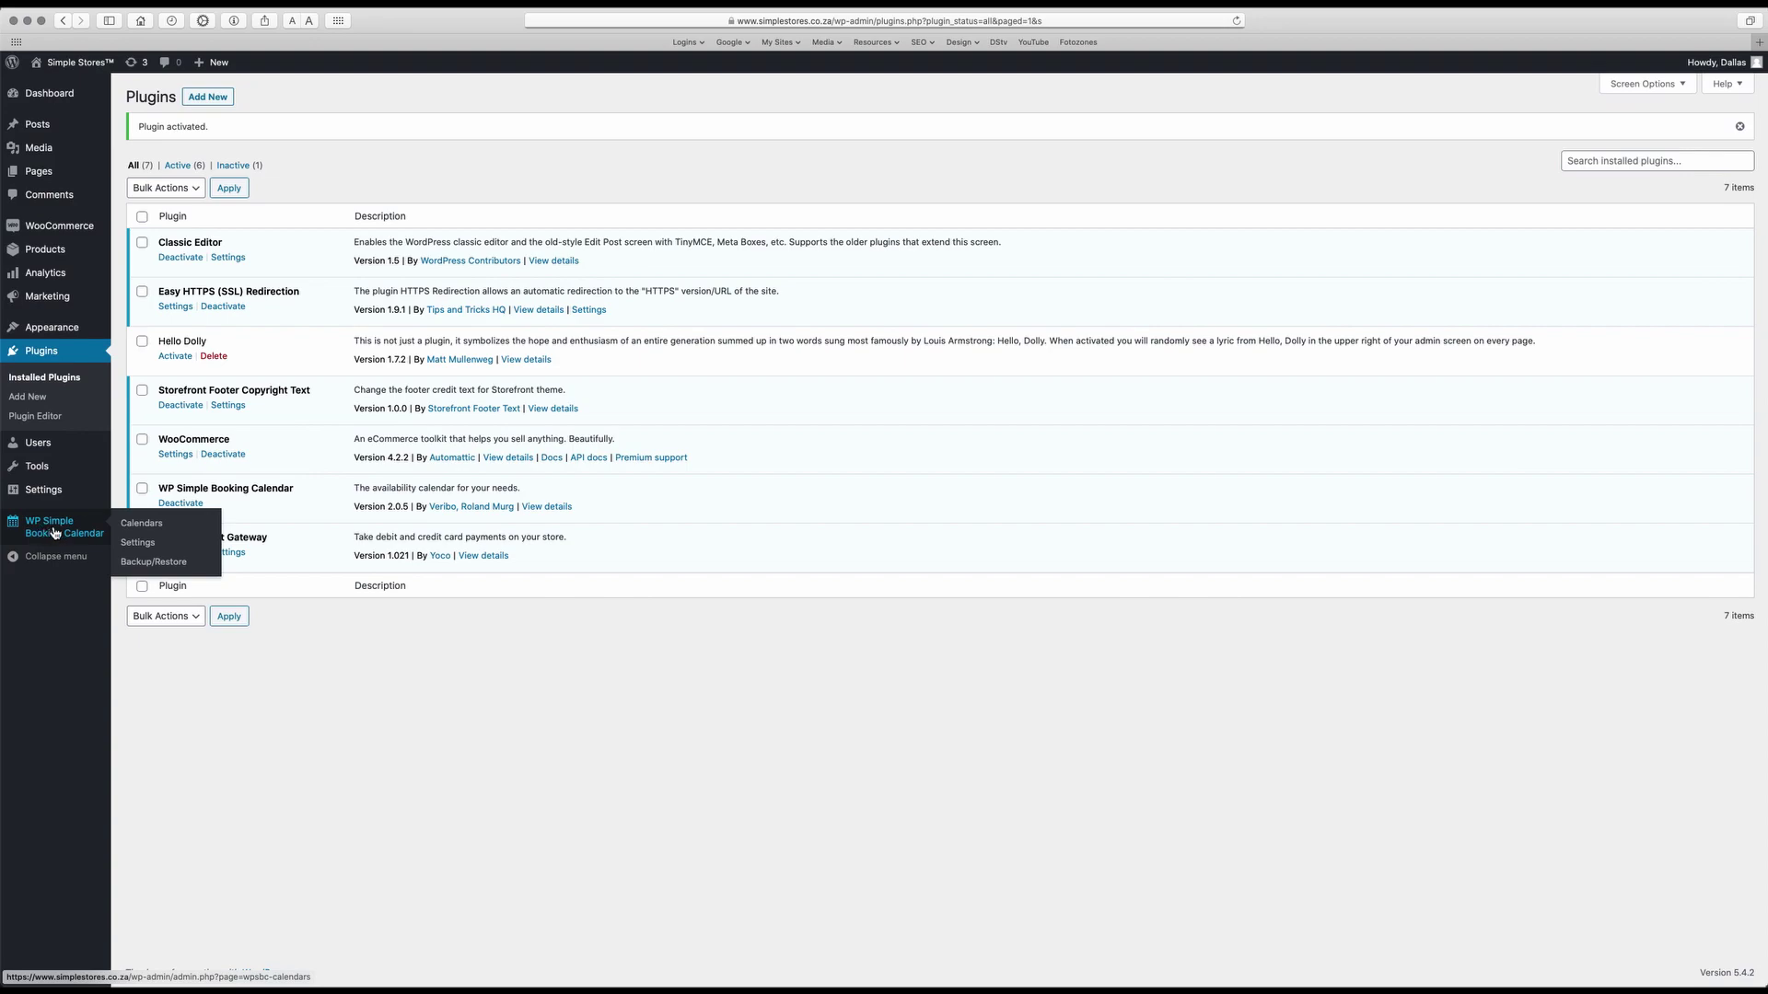
pyautogui.click(55, 531)
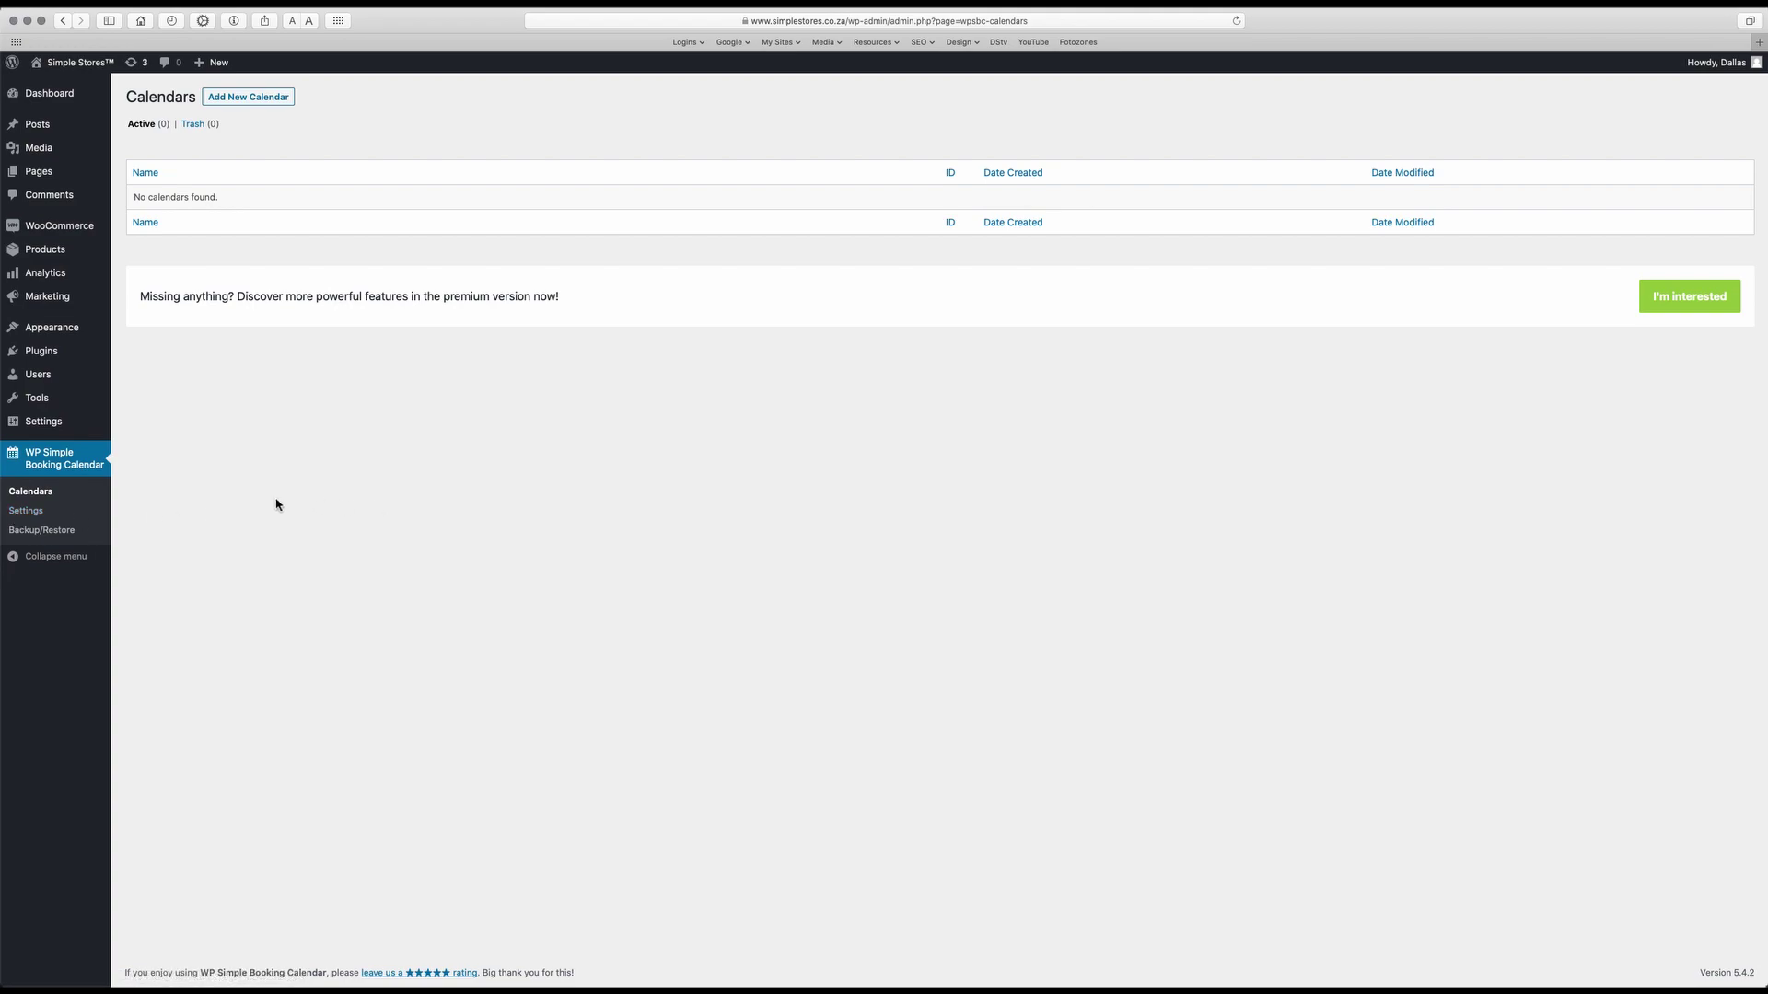
pyautogui.click(30, 512)
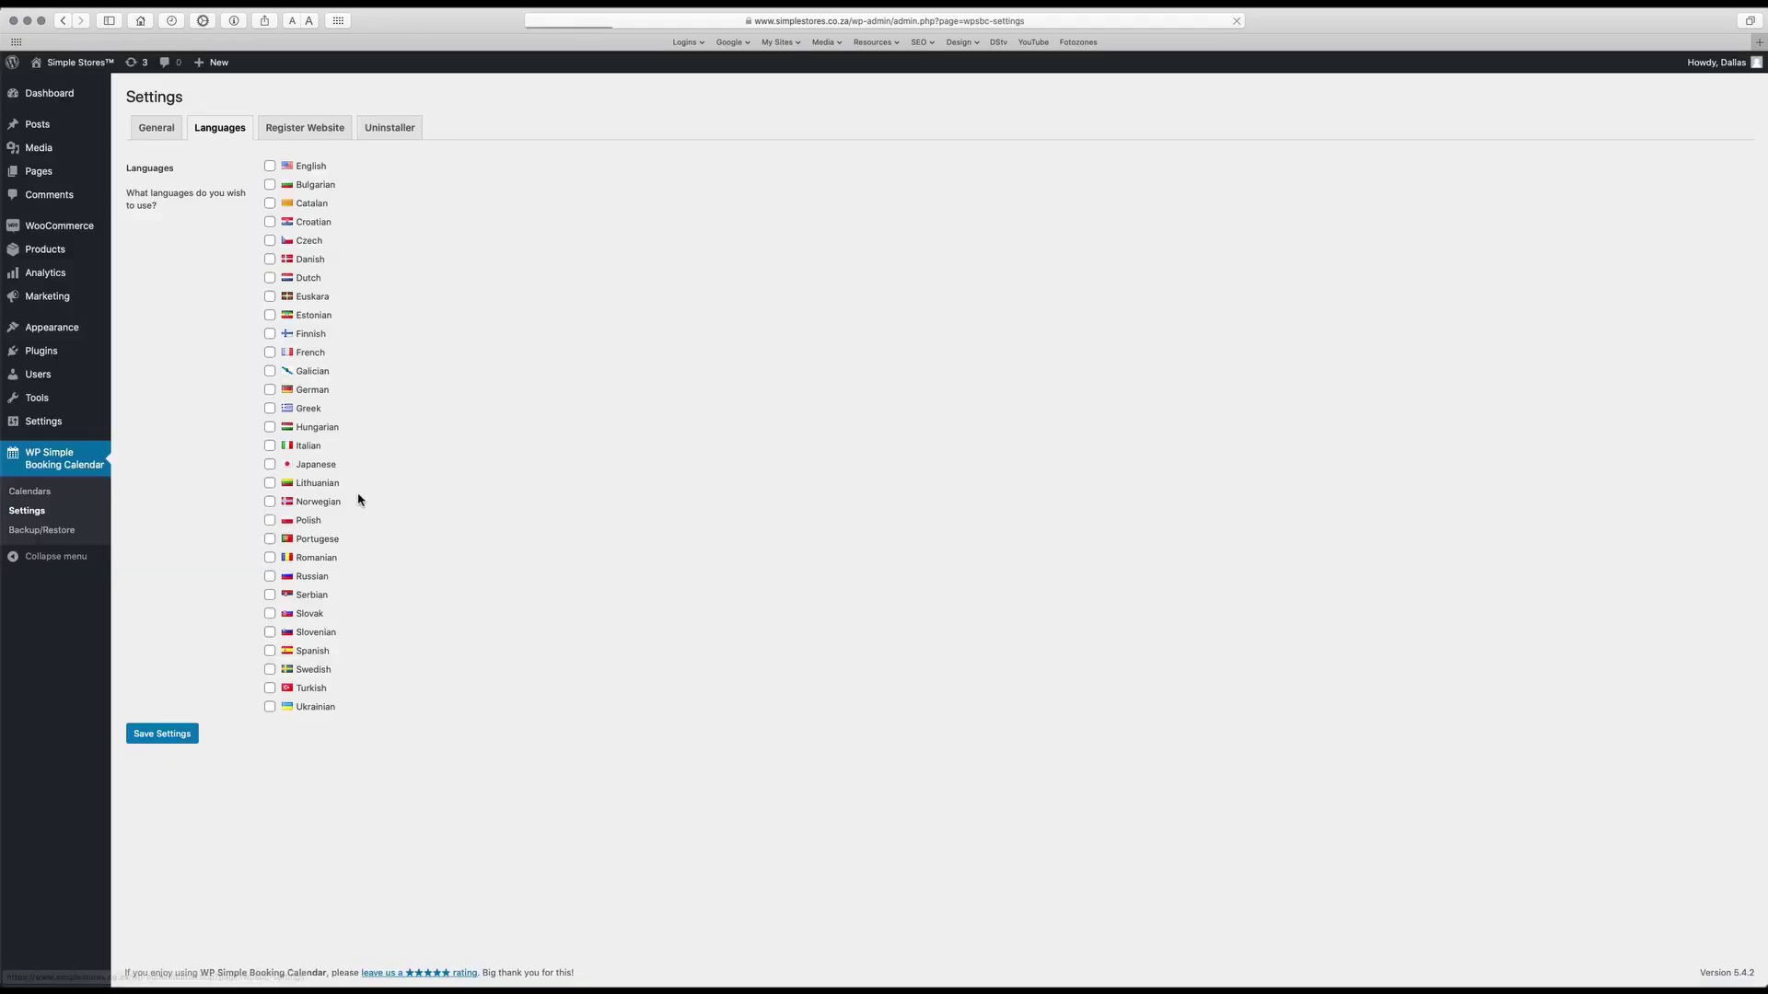